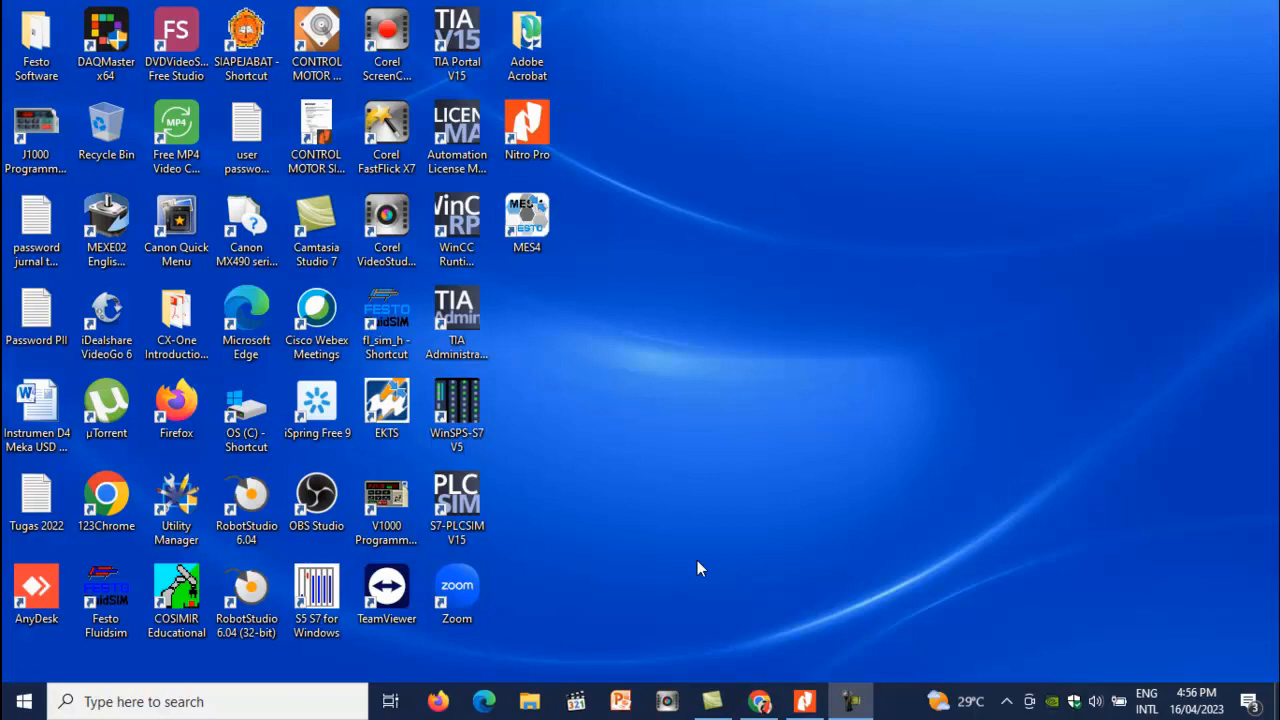
# Launch J1000 Programming Simulator, dismiss its training information dialog and maximize the simulator window
pyautogui.click(174, 702)
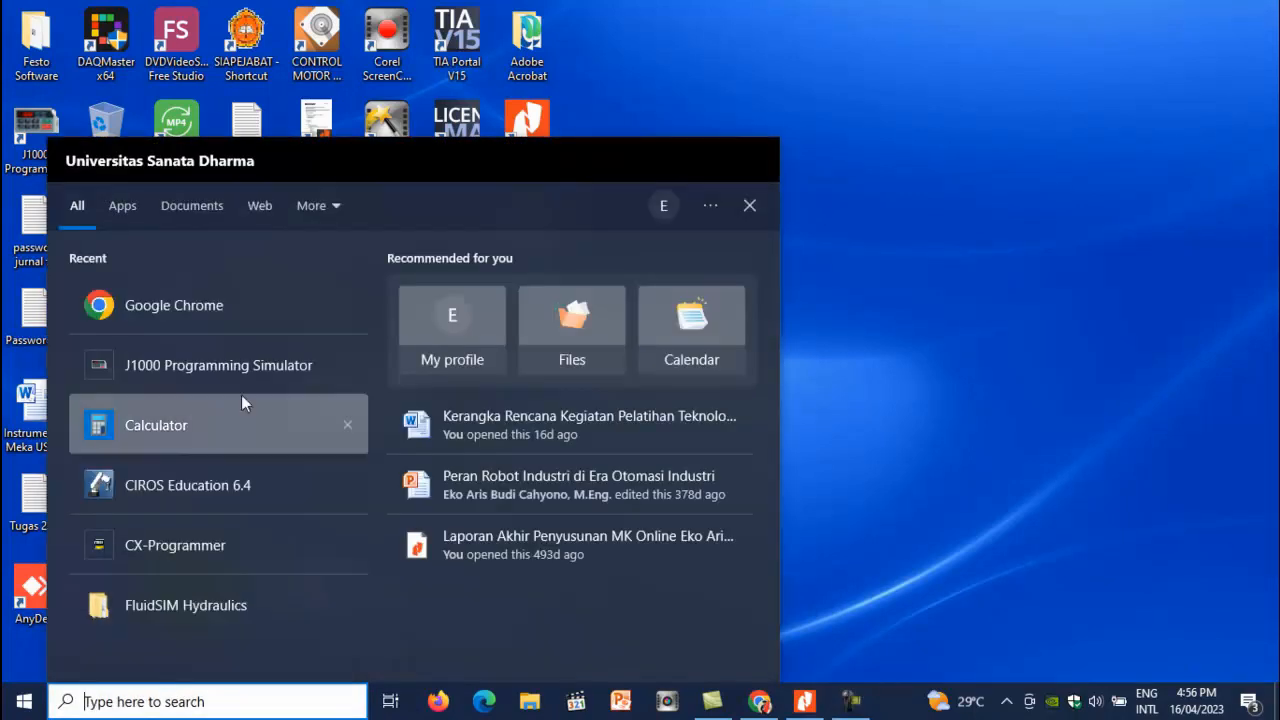
pyautogui.click(205, 370)
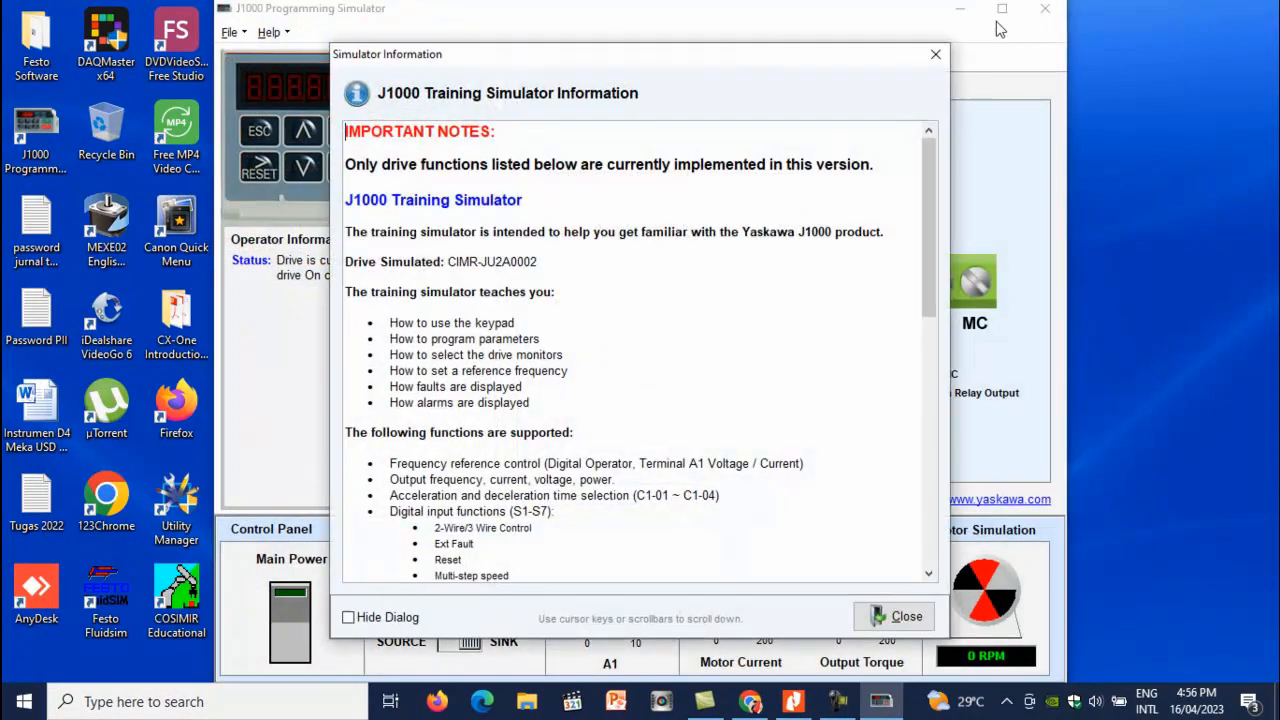
pyautogui.click(934, 54)
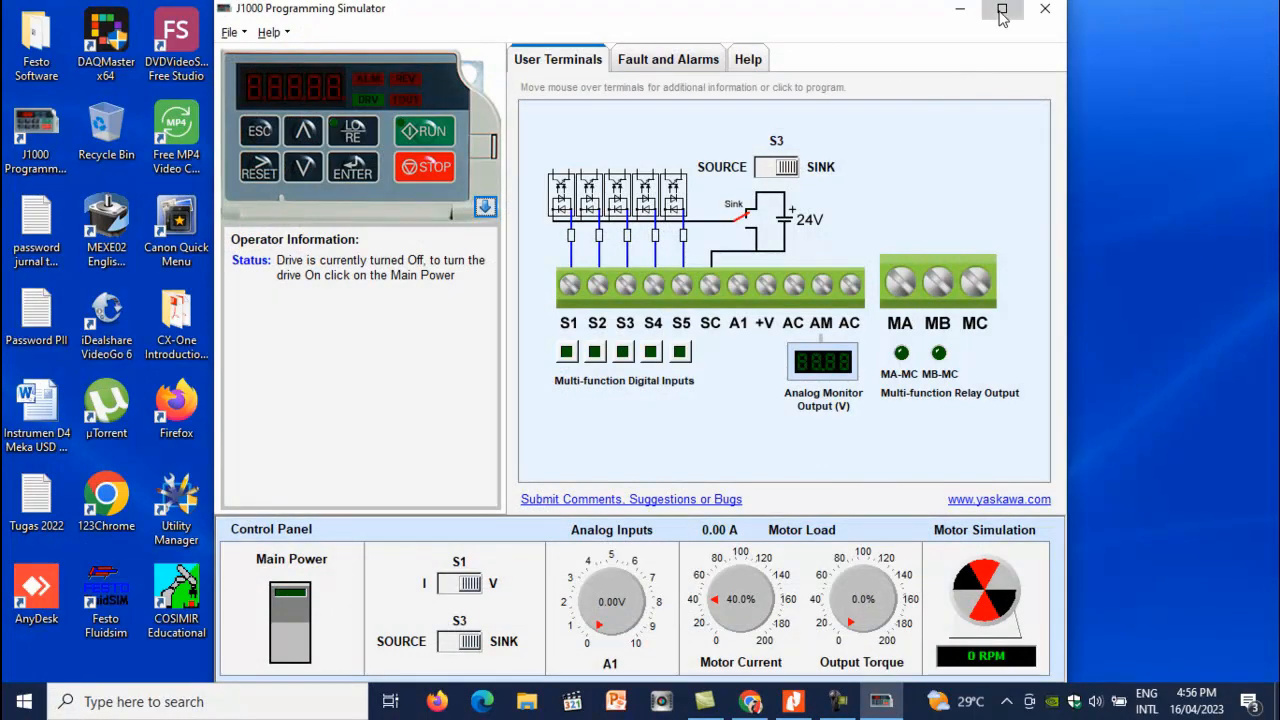
pyautogui.click(1001, 9)
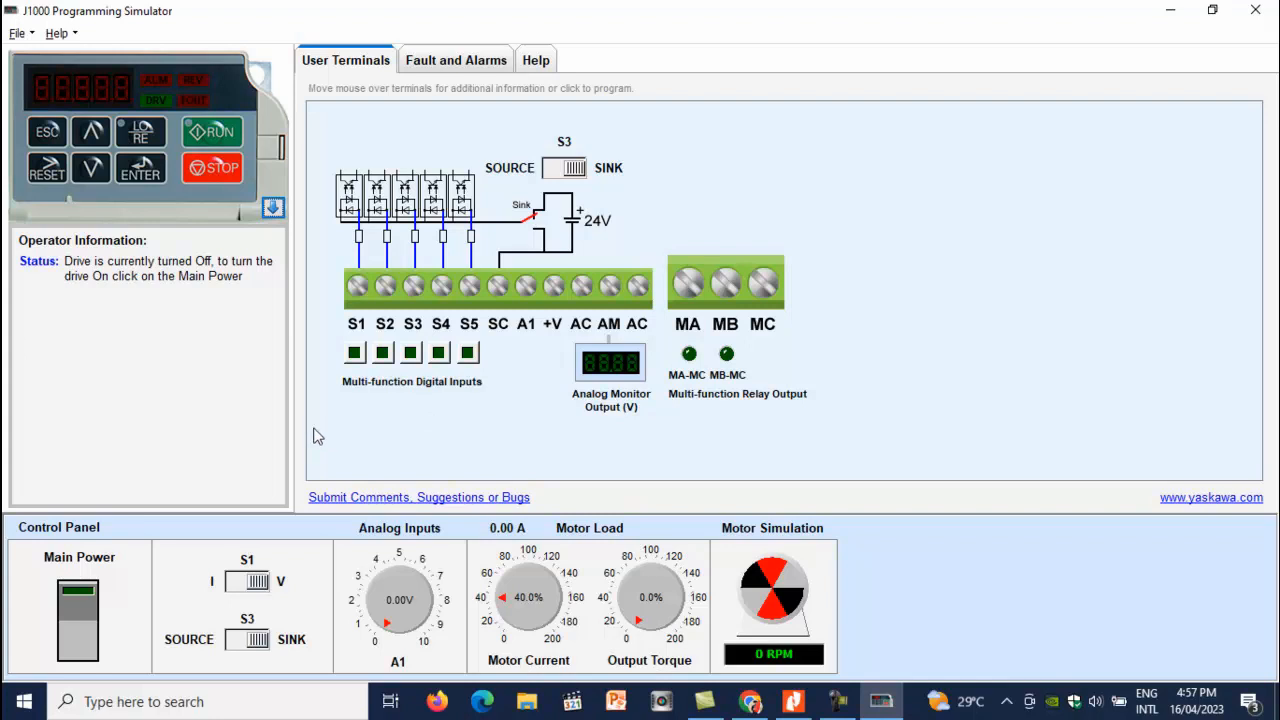
# Turn on the drive's main power and set parameter B1-01, Frequency Reference Selection, to 0
pyautogui.click(78, 610)
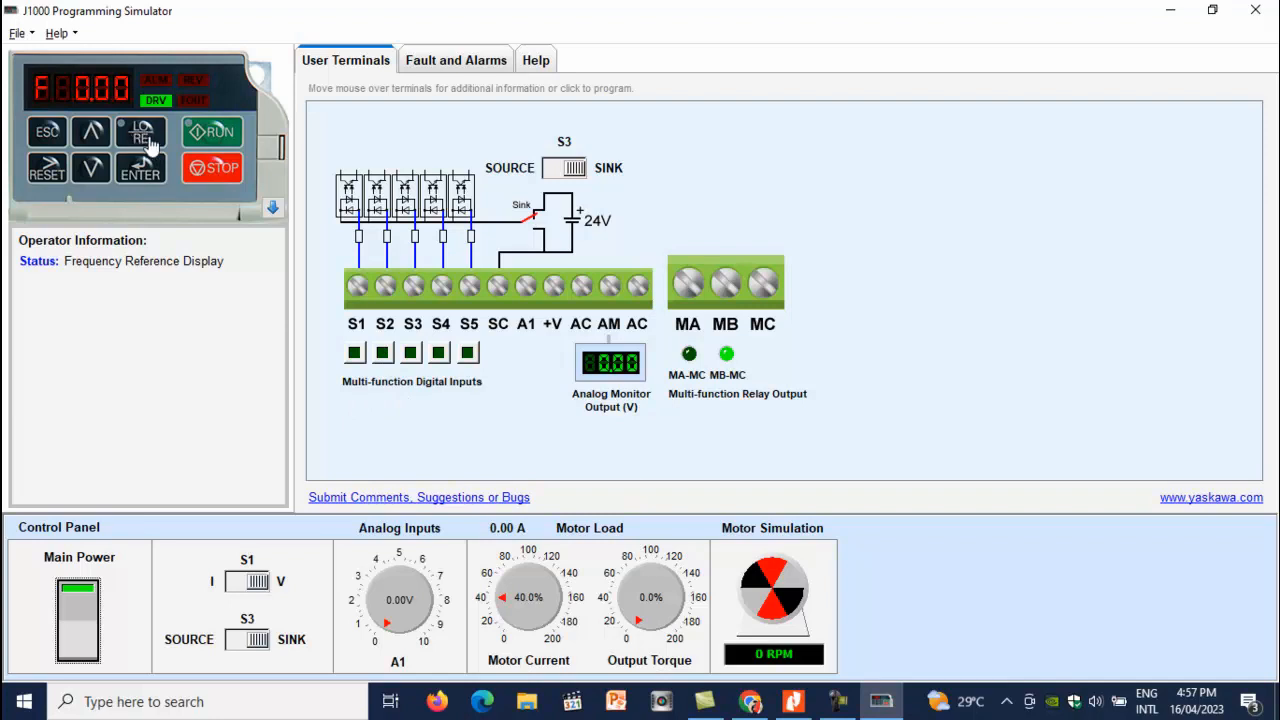
pyautogui.click(92, 180)
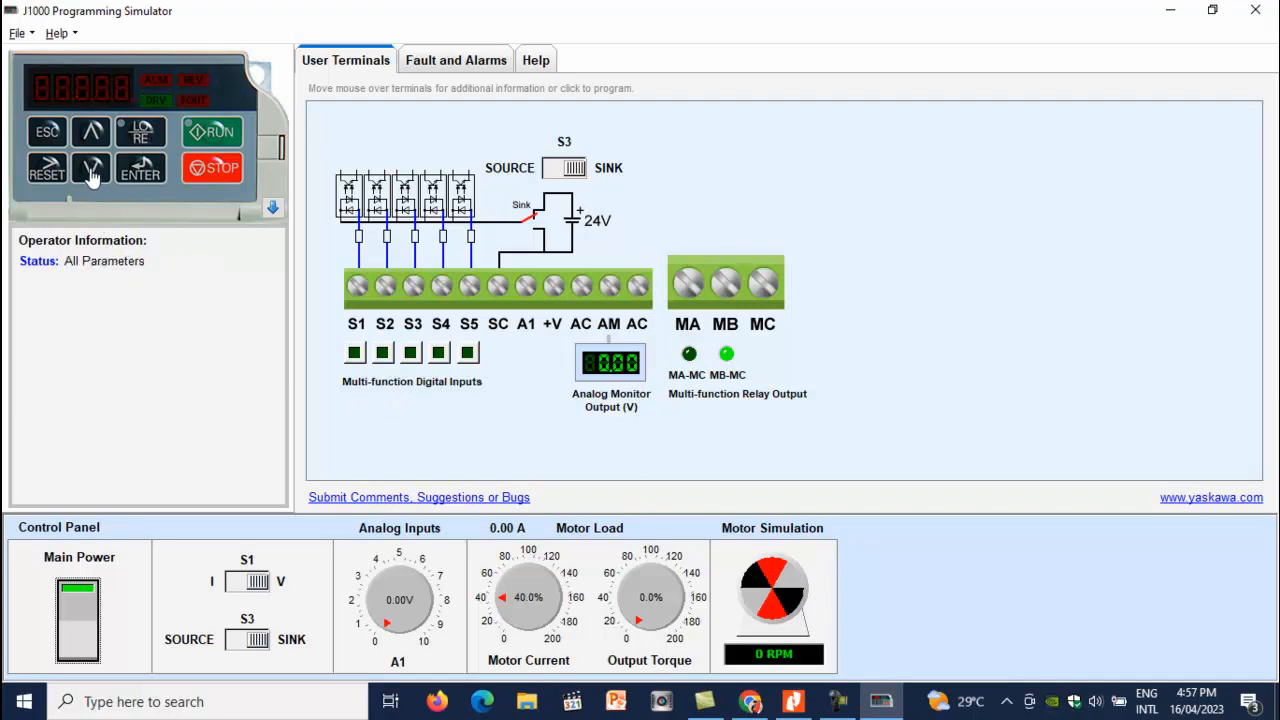
pyautogui.click(138, 172)
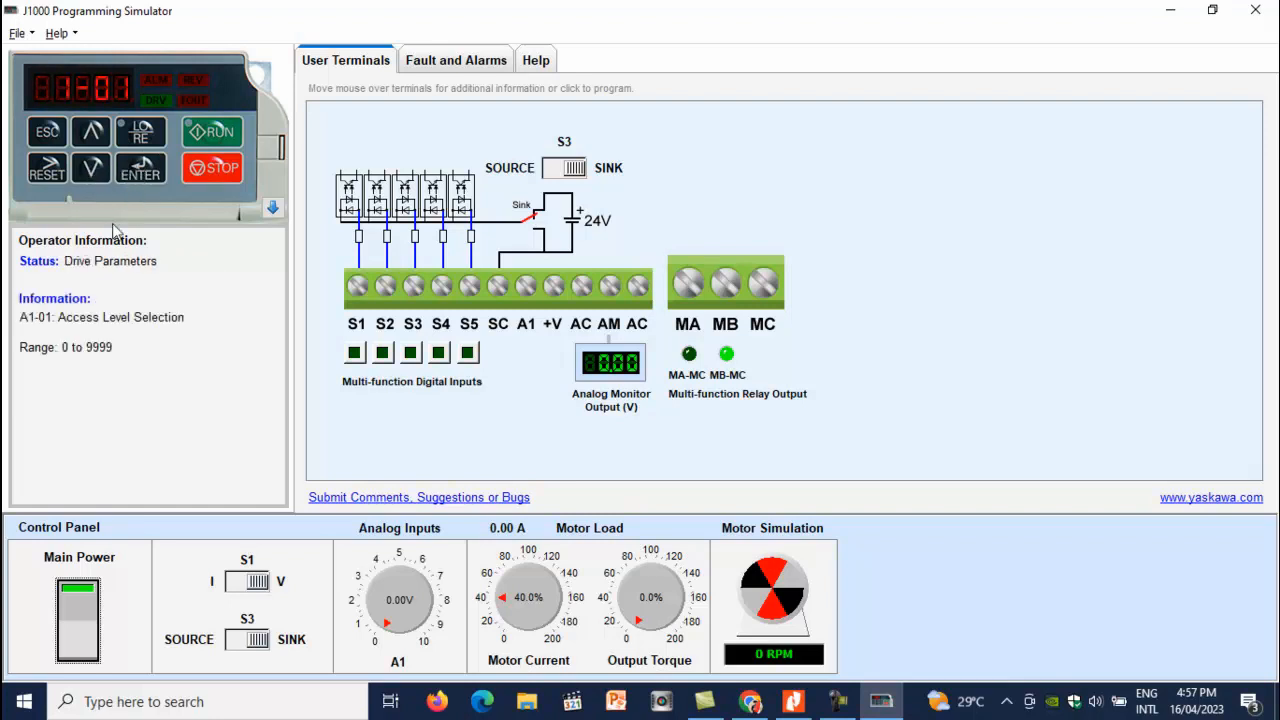
pyautogui.click(91, 134)
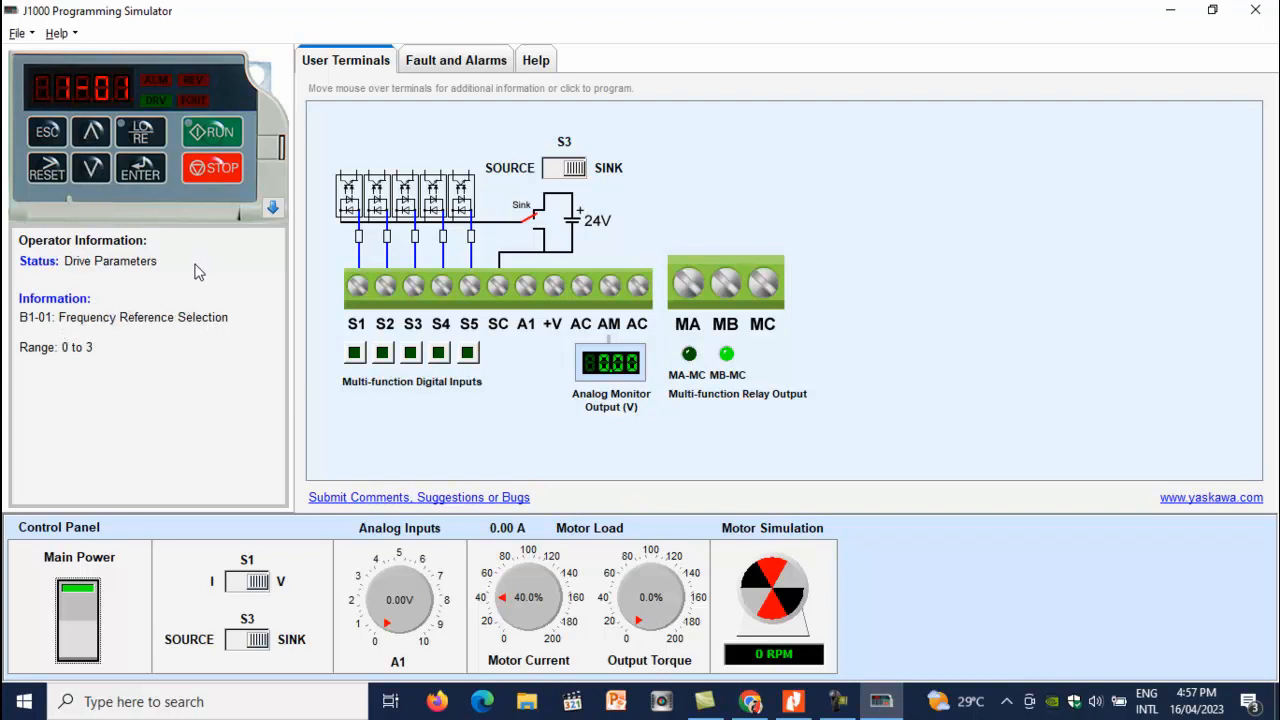
pyautogui.click(124, 174)
pyautogui.click(92, 172)
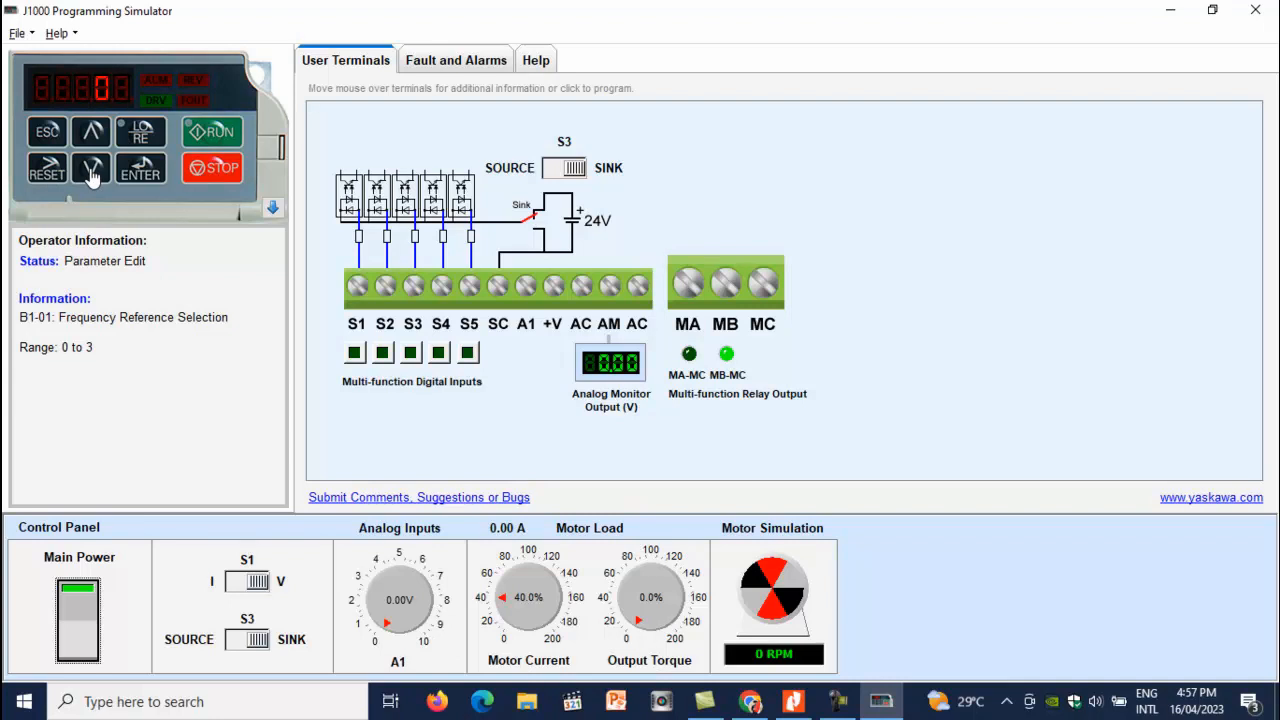
pyautogui.click(140, 173)
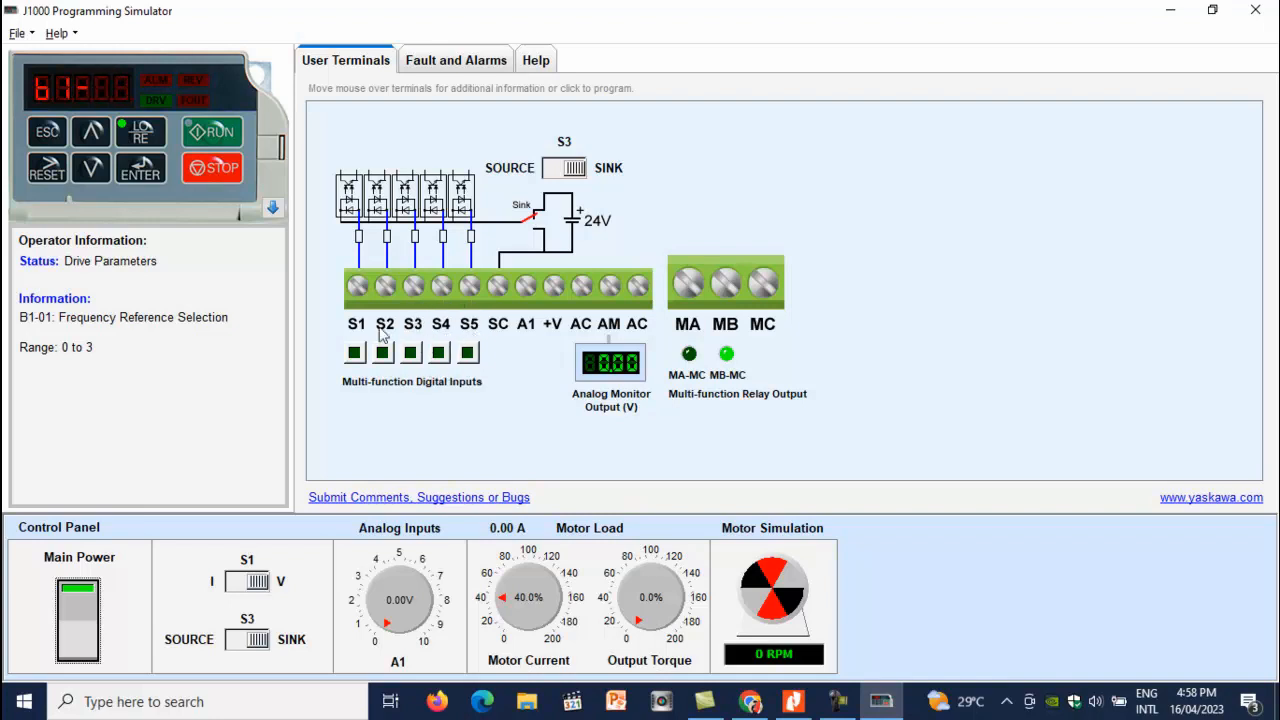
# Change parameter H1-03, the function of multi-function digital input terminal S3, and save it
pyautogui.click(139, 172)
pyautogui.click(90, 136)
pyautogui.click(90, 136)
pyautogui.click(90, 136)
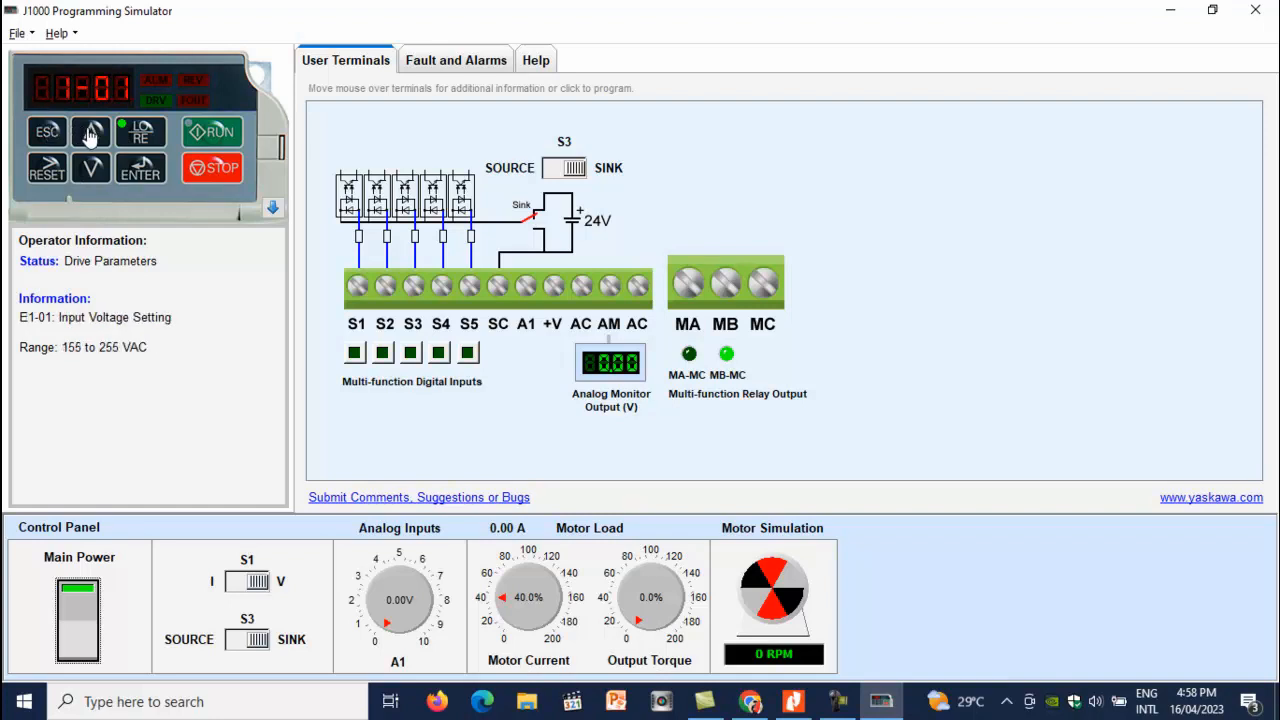
pyautogui.click(90, 136)
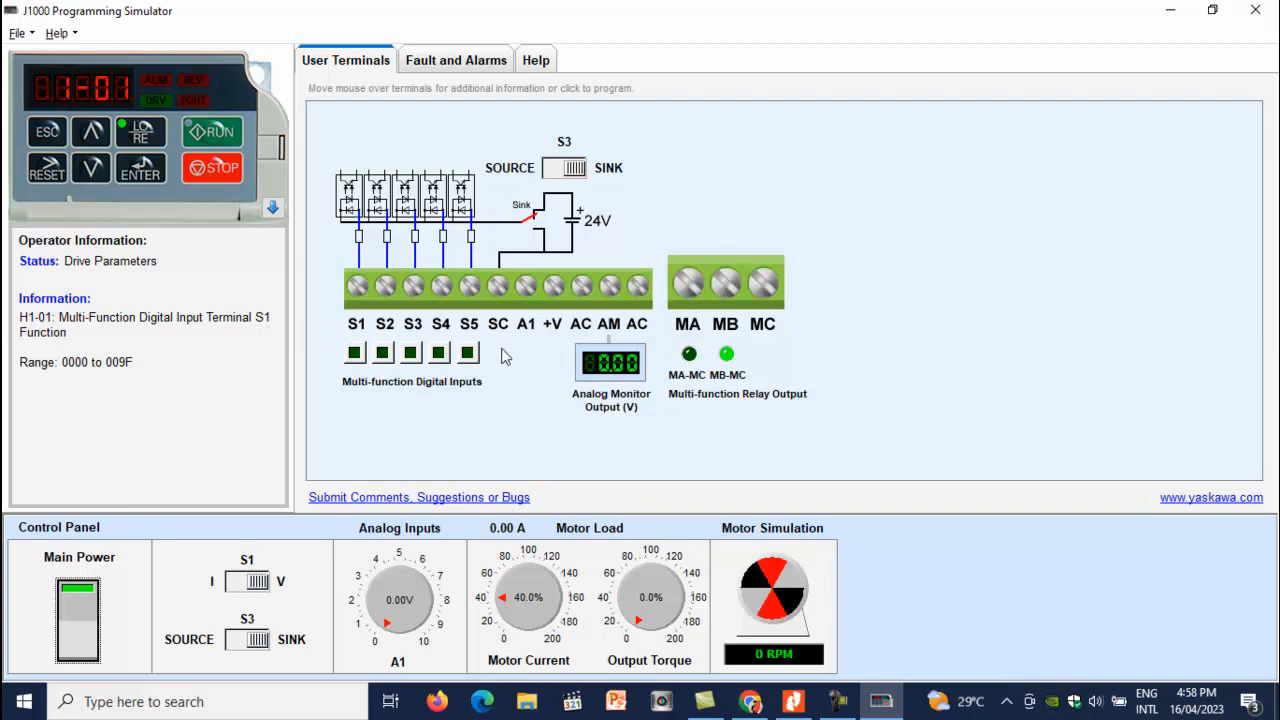
pyautogui.click(50, 172)
pyautogui.click(91, 135)
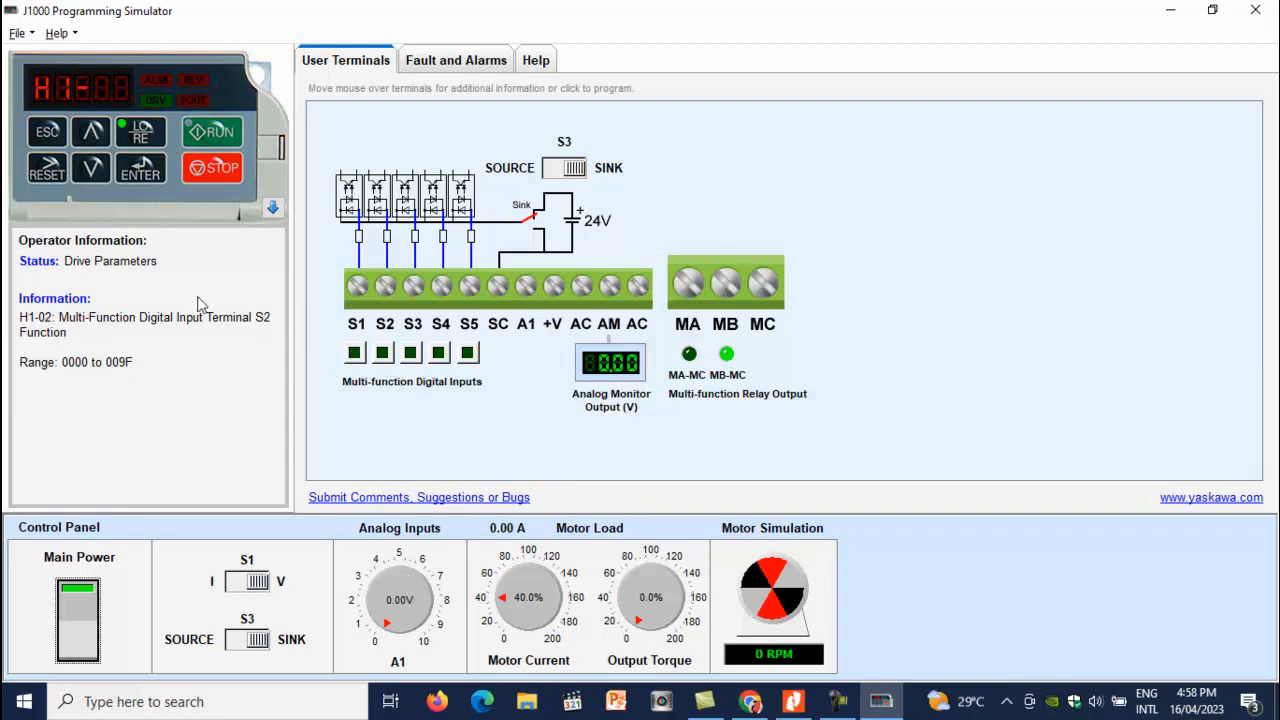
pyautogui.click(92, 138)
pyautogui.click(135, 173)
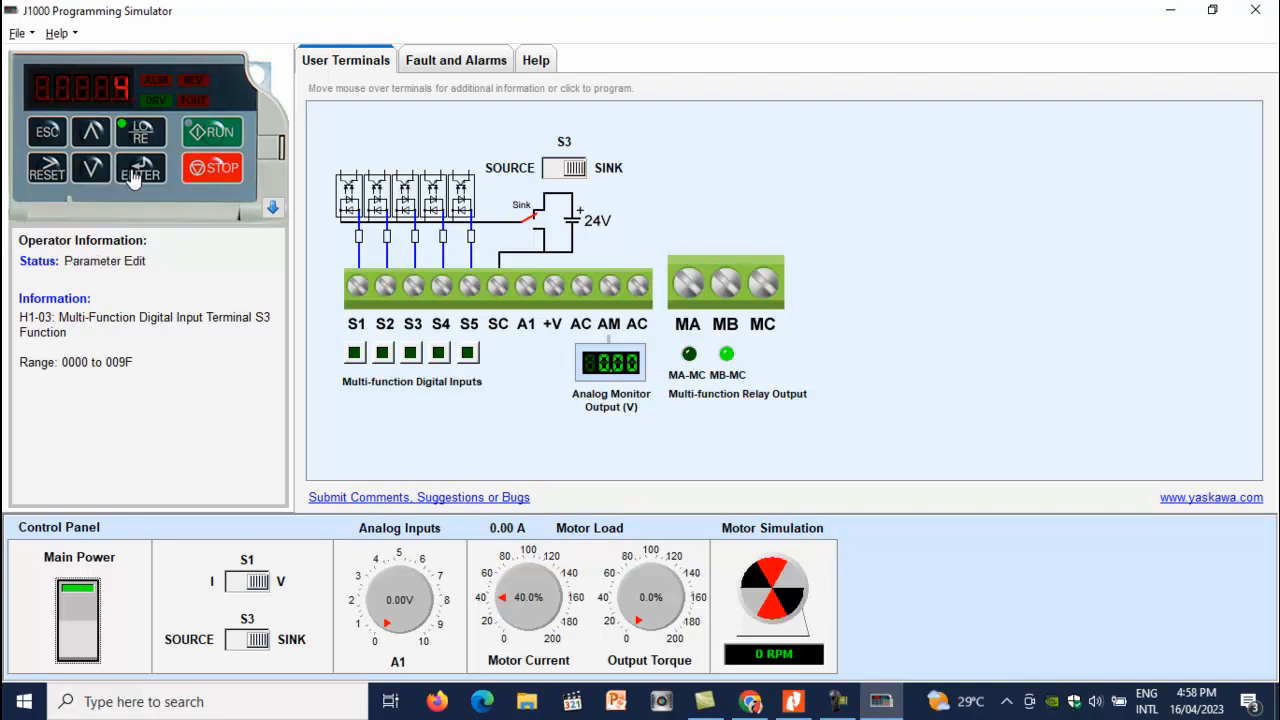
pyautogui.click(51, 170)
pyautogui.click(92, 172)
pyautogui.click(141, 174)
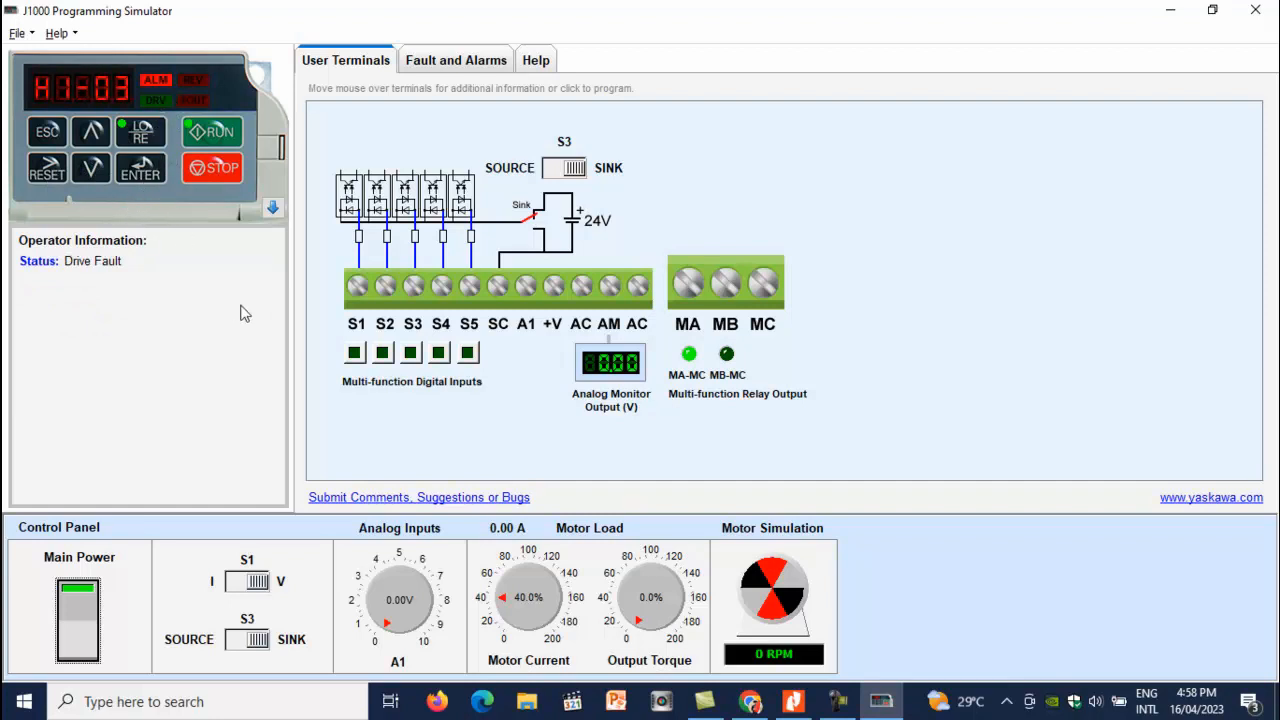
# Set parameter H1-04, the function of multi-function digital input terminal S4, to 04
pyautogui.click(91, 133)
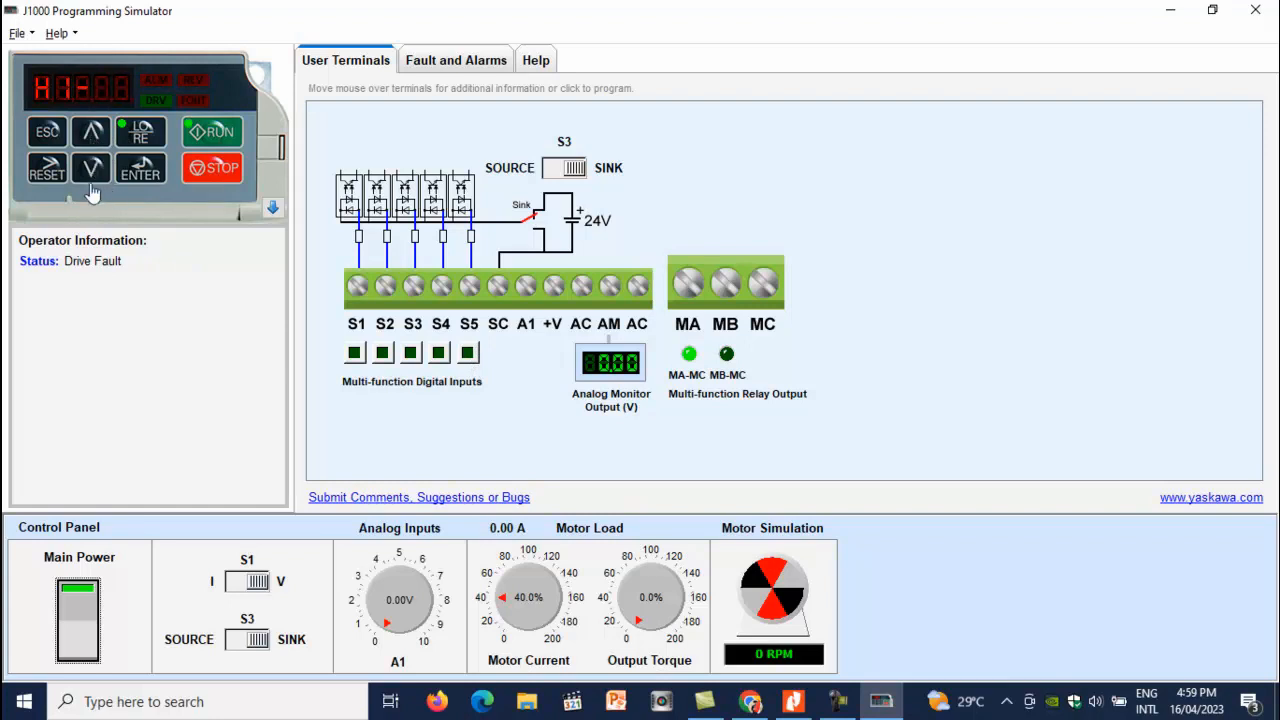
pyautogui.click(146, 177)
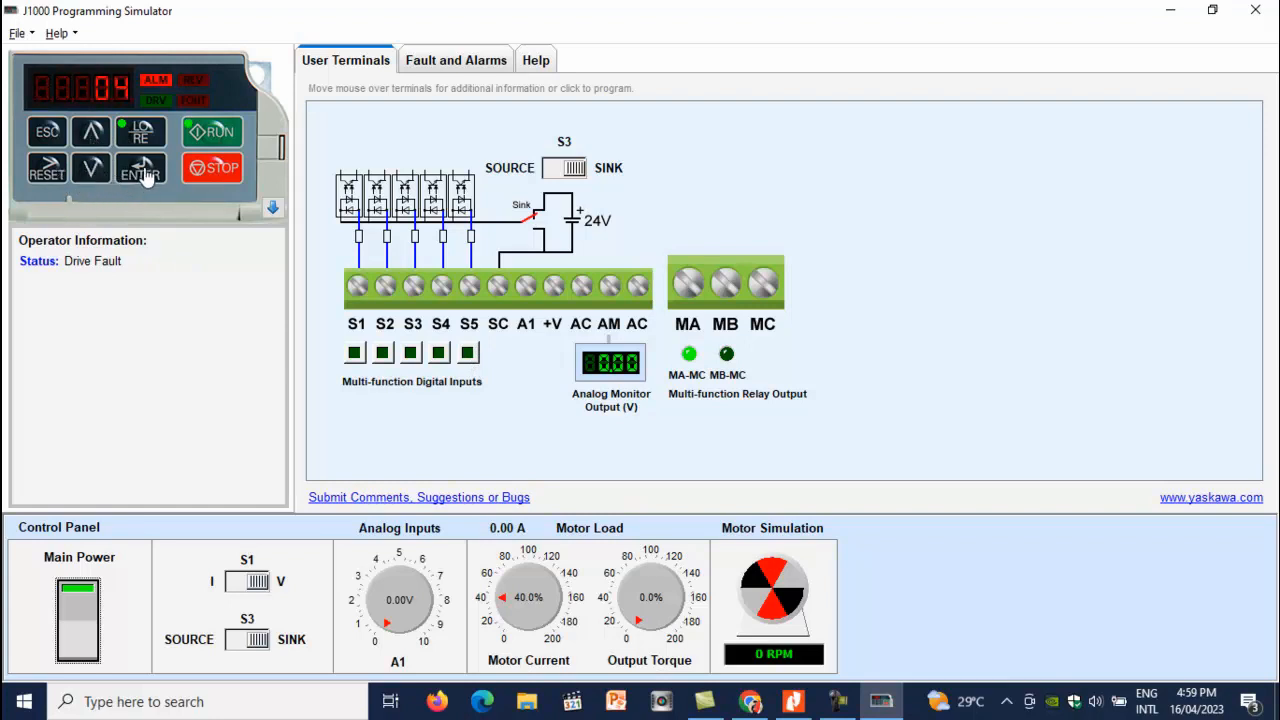
pyautogui.click(146, 178)
# Raise the value of parameter H1-05, the function of multi-function digital input terminal S5, and save it
pyautogui.click(92, 136)
pyautogui.click(146, 178)
pyautogui.click(95, 135)
pyautogui.click(95, 136)
pyautogui.click(140, 174)
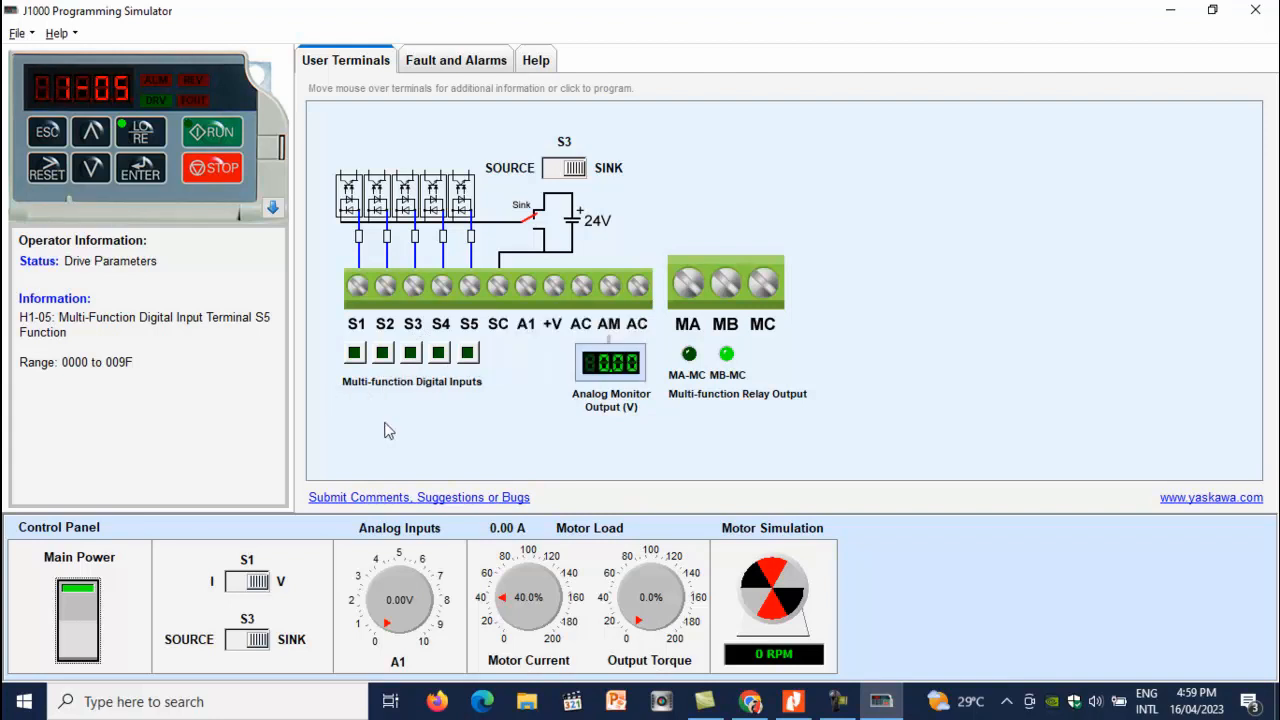
# Set parameter D1-01, Frequency Reference 1, to 10.00 Hz
pyautogui.click(92, 172)
pyautogui.click(92, 172)
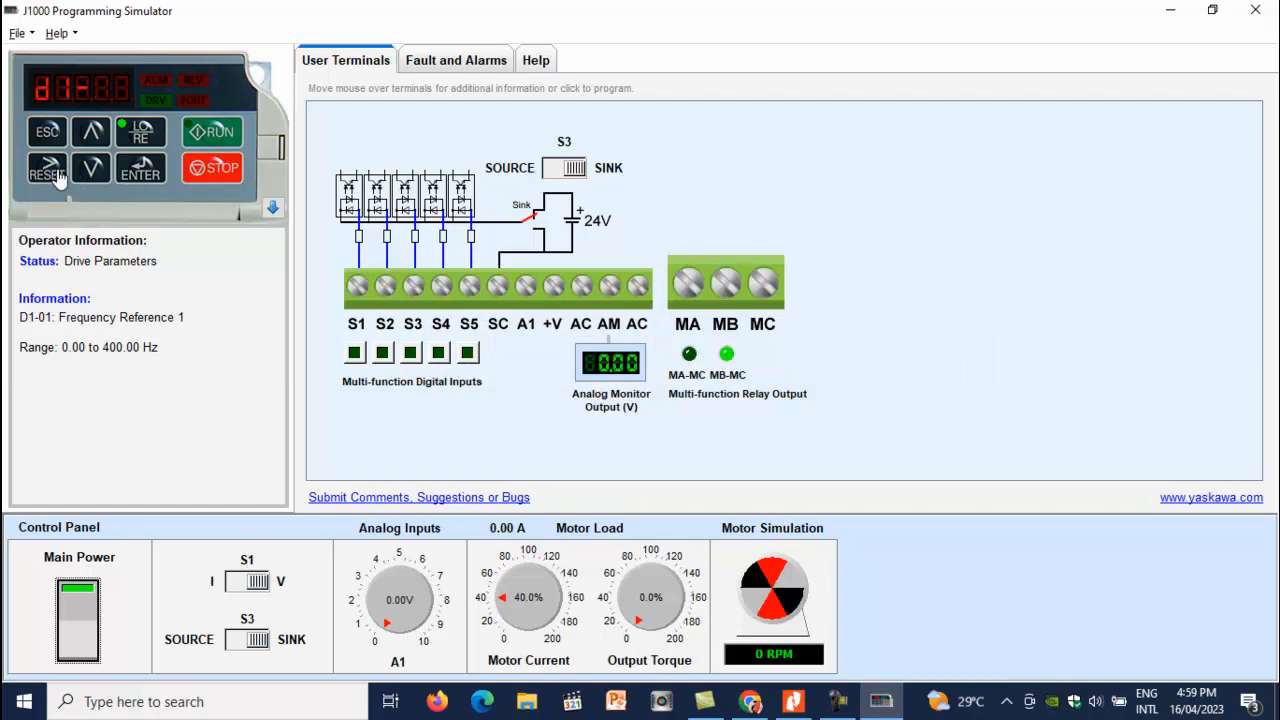
pyautogui.click(130, 176)
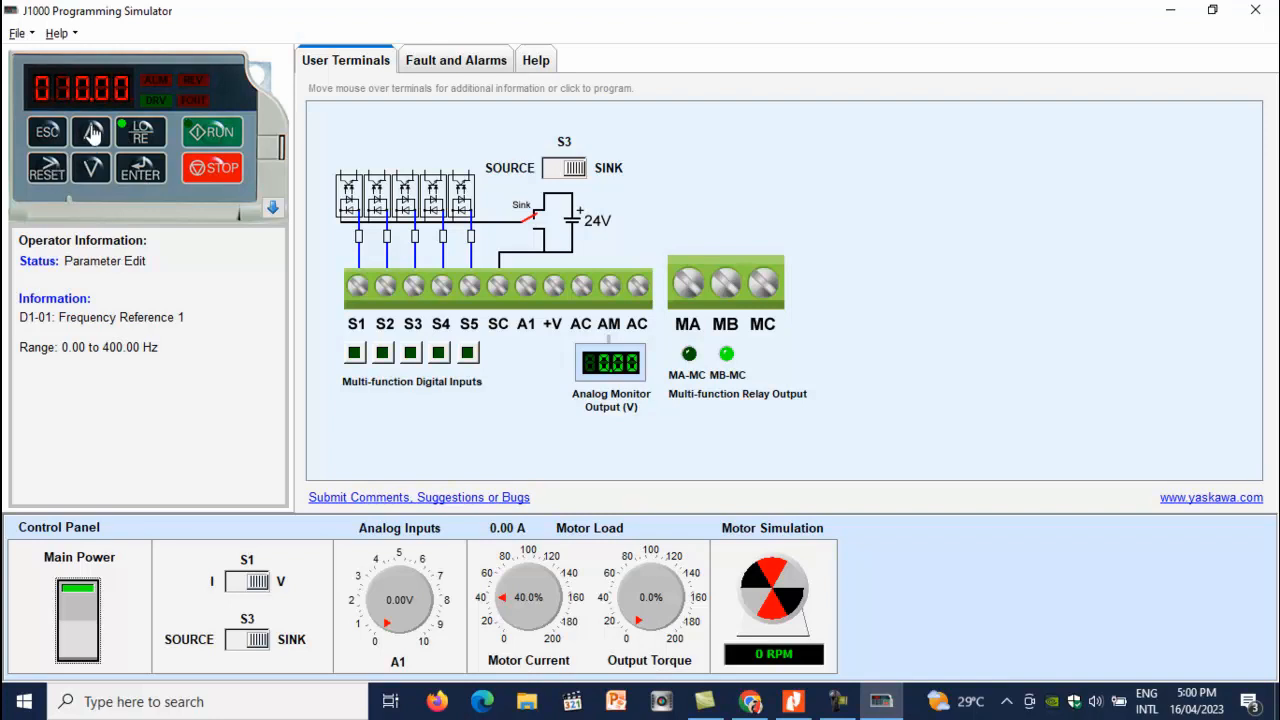
pyautogui.click(92, 133)
pyautogui.click(141, 172)
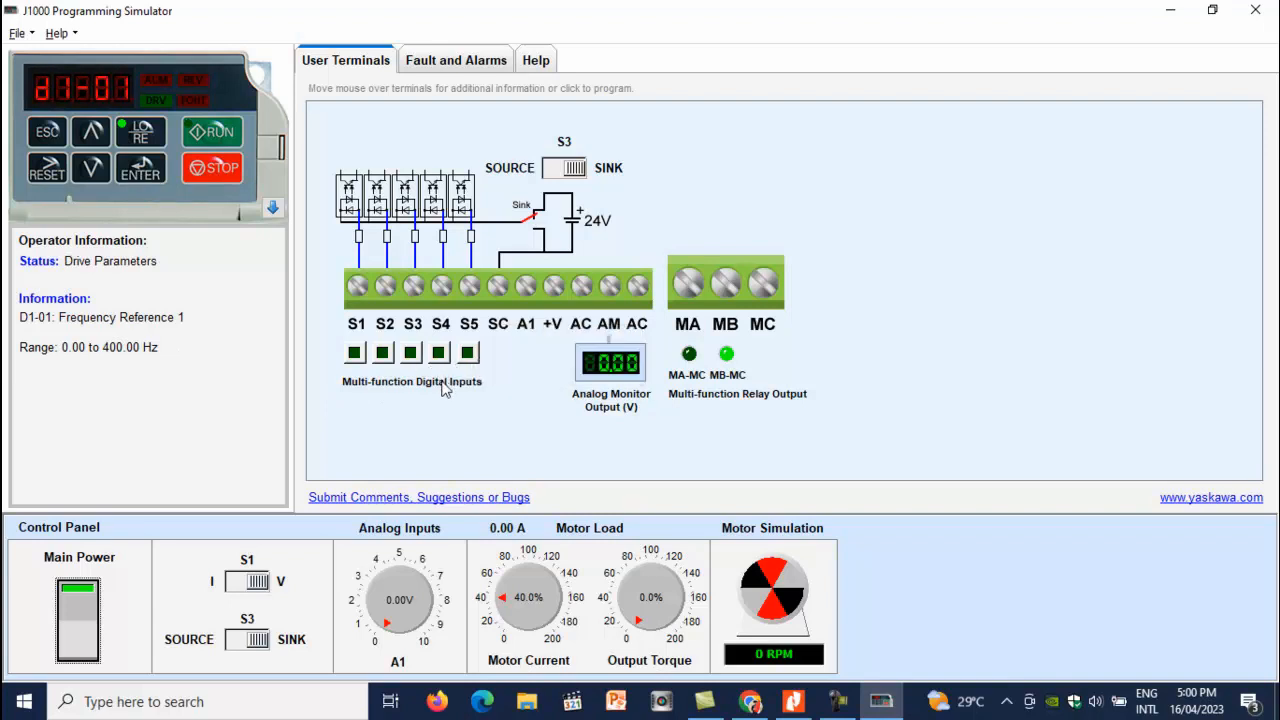
# Enter and save a new frequency for parameter D1-02, Frequency Reference 2
pyautogui.click(91, 135)
pyautogui.click(145, 174)
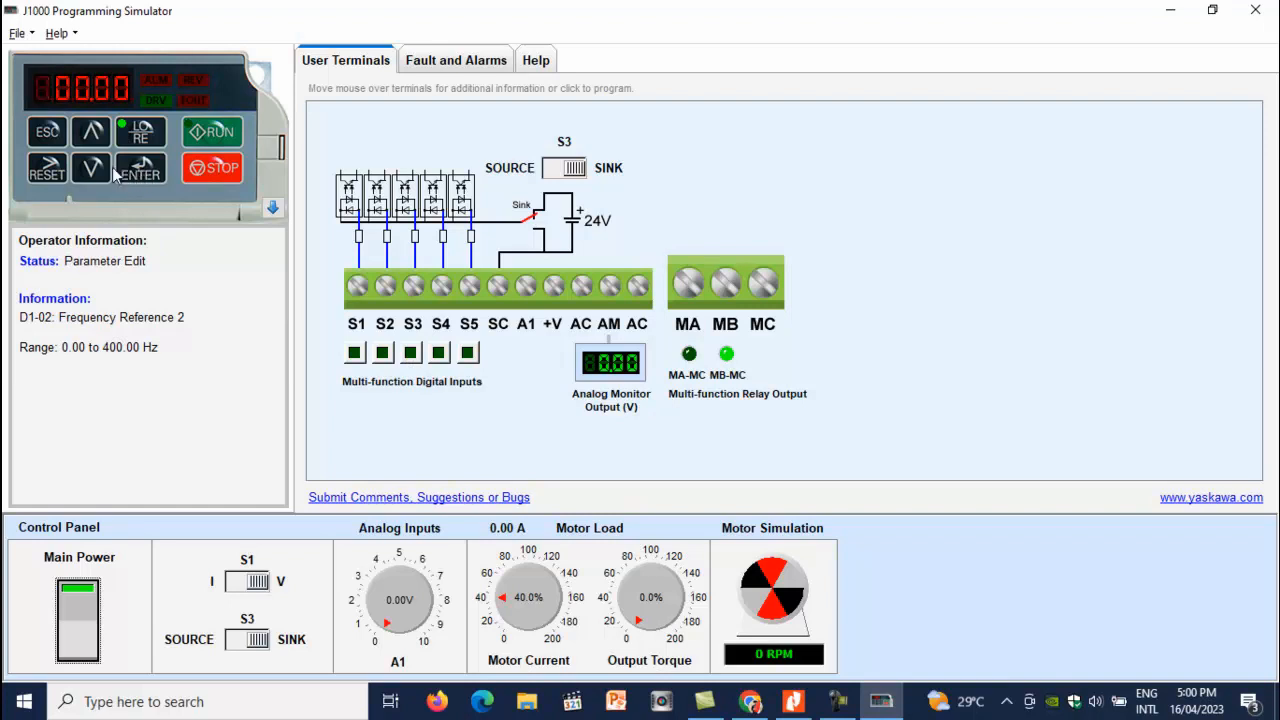
pyautogui.click(48, 172)
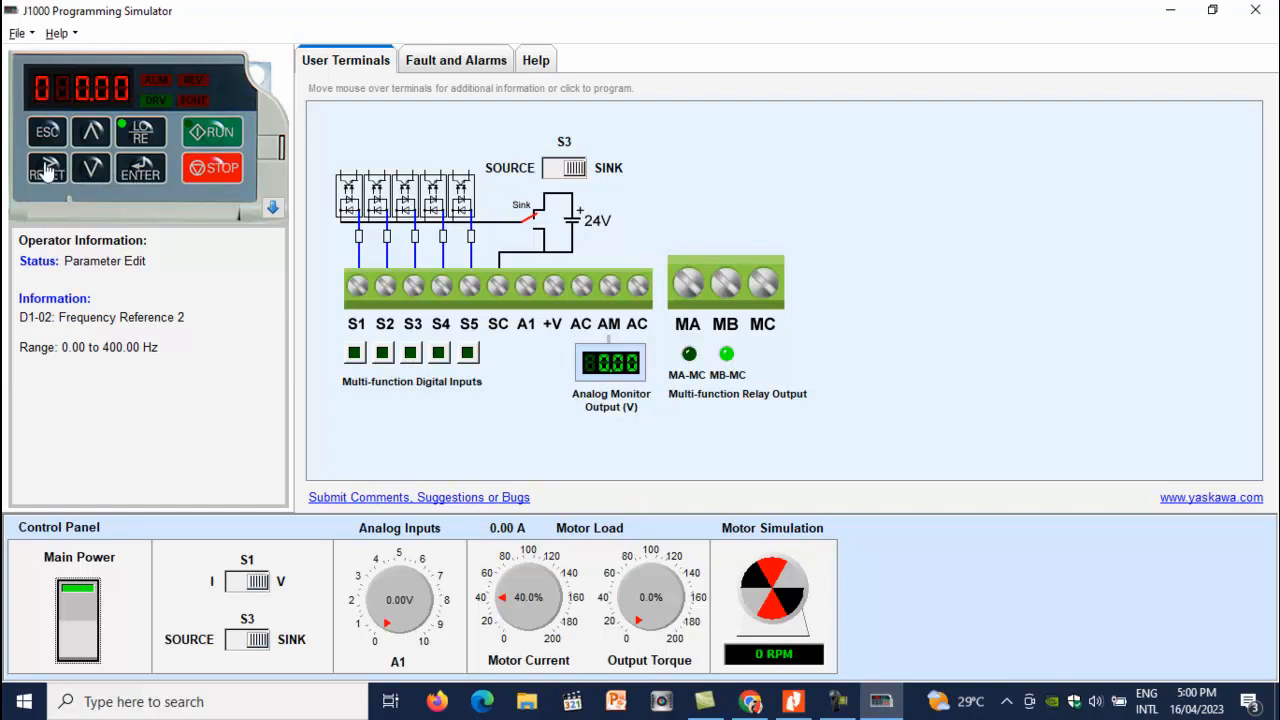
pyautogui.click(90, 136)
pyautogui.click(50, 170)
pyautogui.click(140, 174)
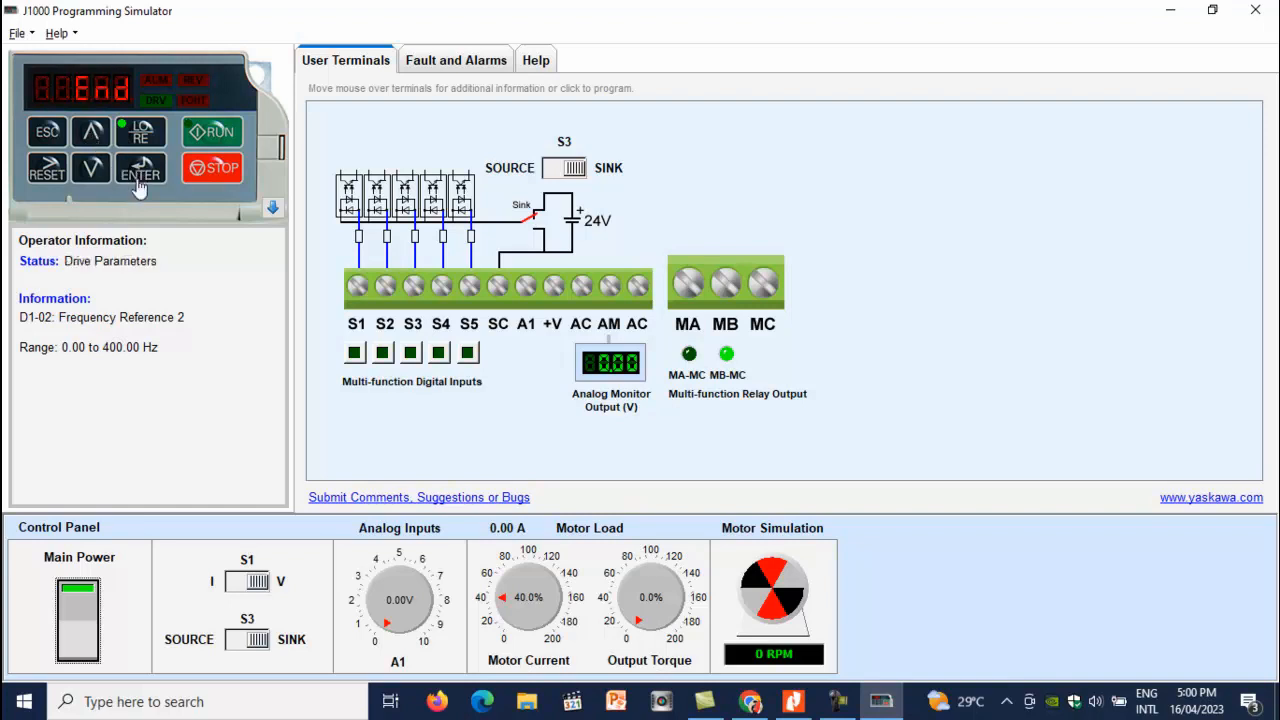
# Enter and save a new frequency for parameter D1-03, Frequency Reference 3
pyautogui.click(91, 135)
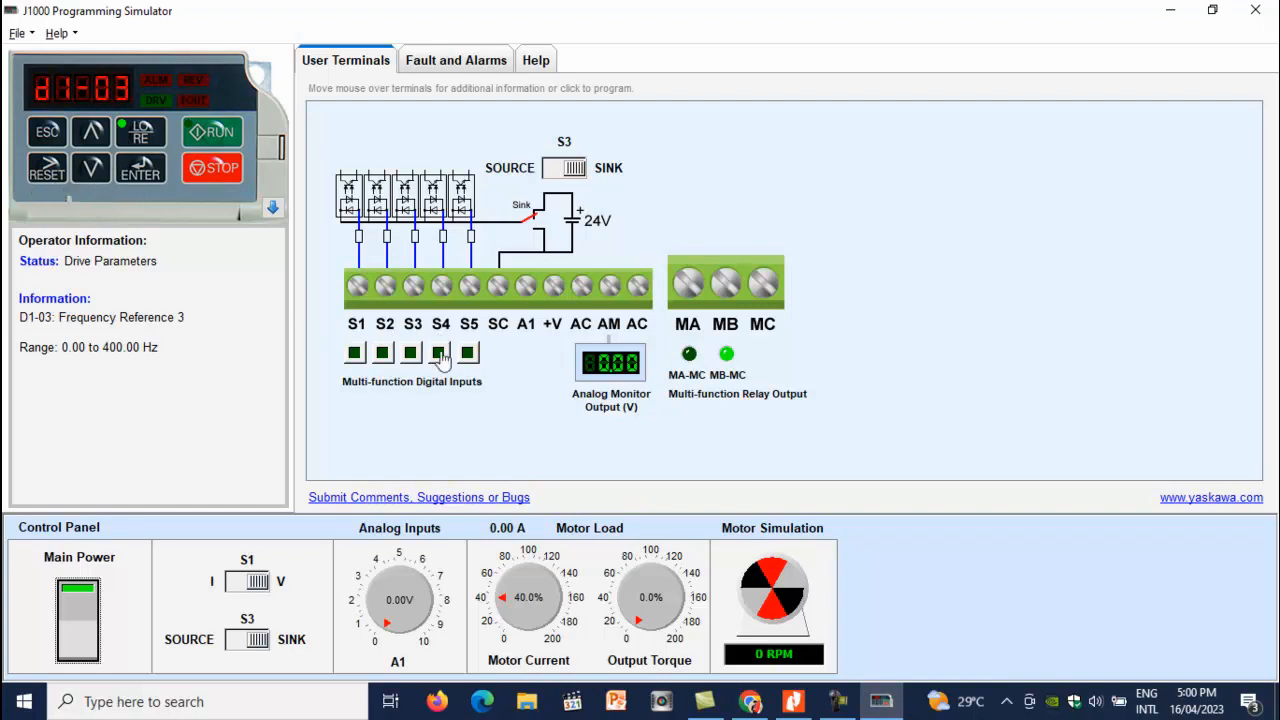
pyautogui.click(137, 172)
pyautogui.click(49, 175)
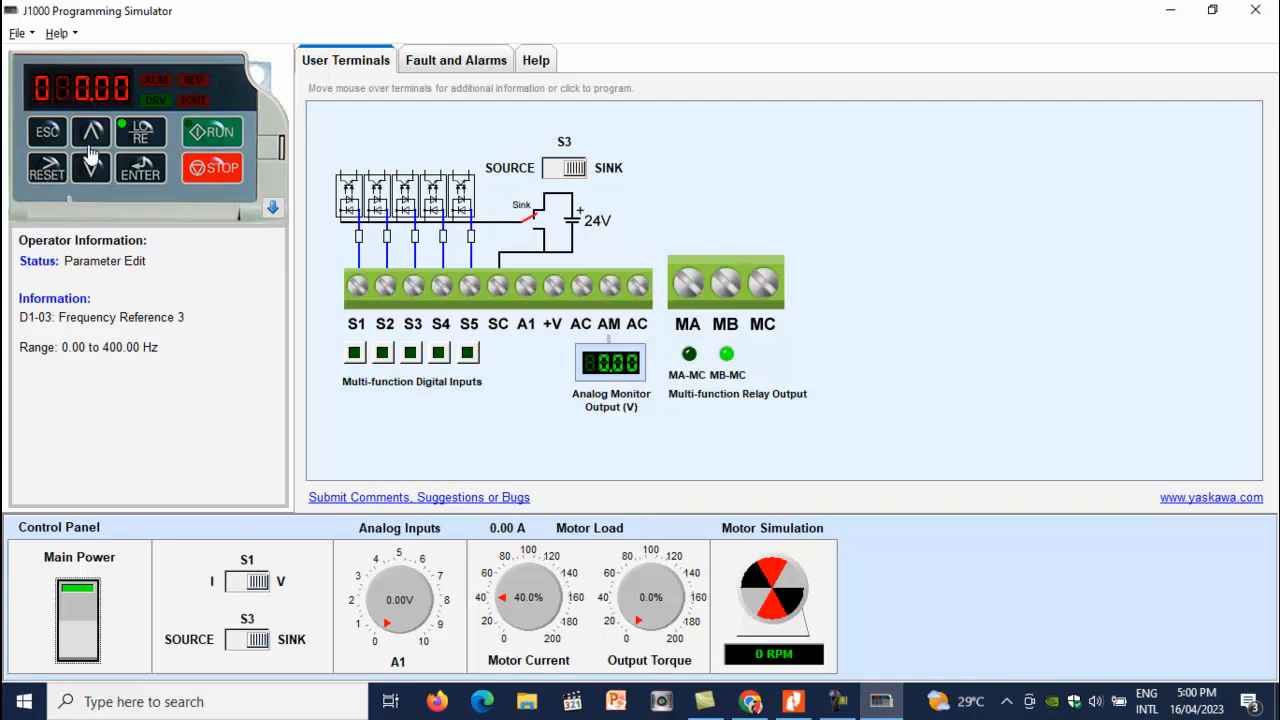
pyautogui.click(137, 172)
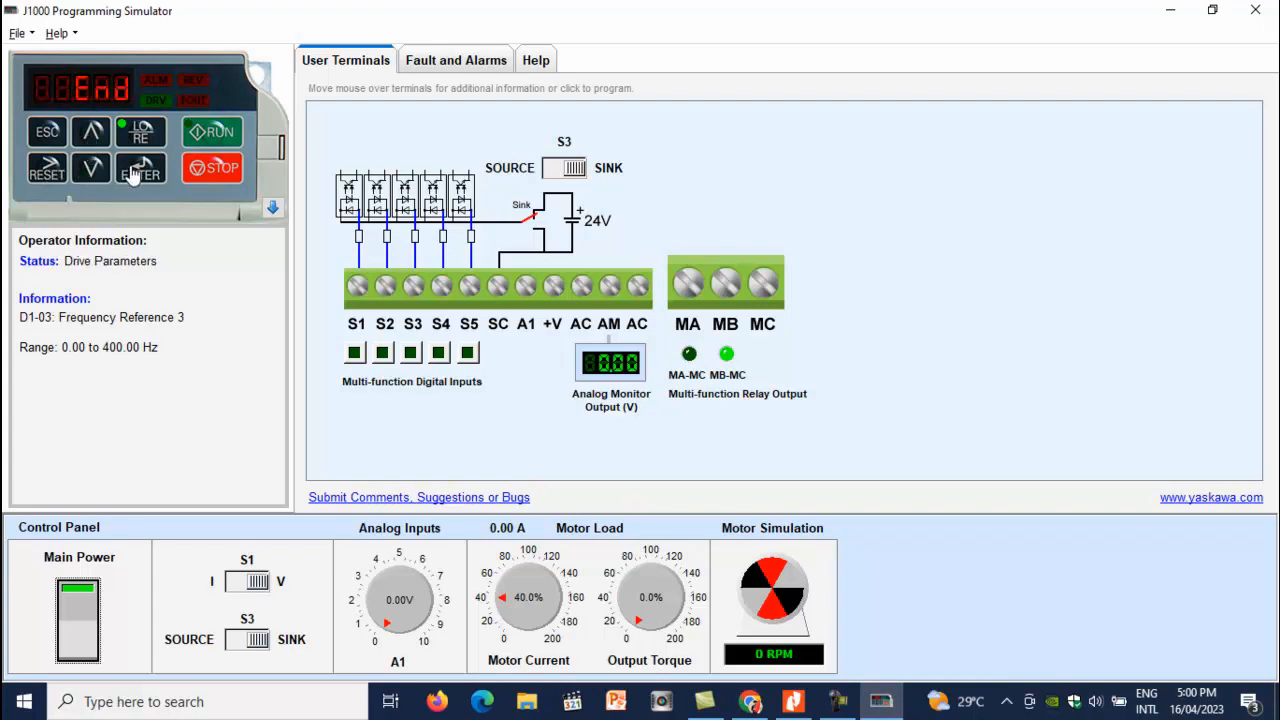
# Enter and save a new frequency for parameter D1-04, Frequency Reference 4
pyautogui.click(105, 143)
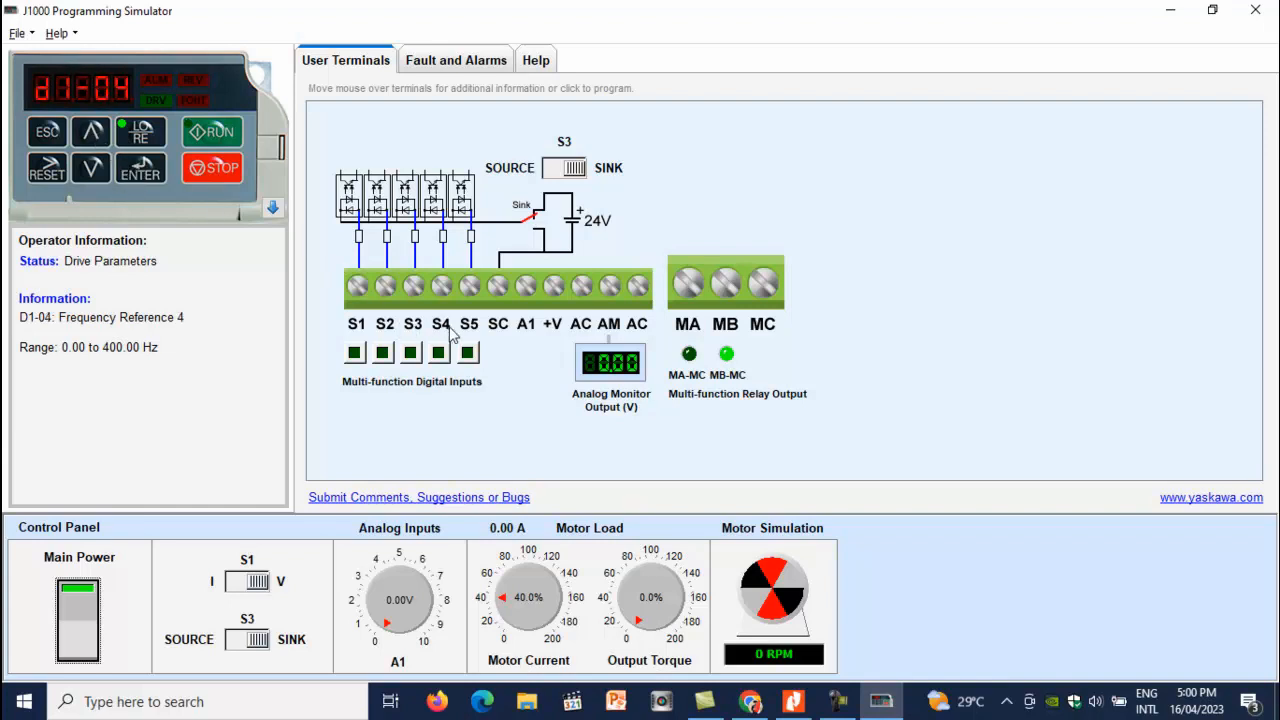
pyautogui.click(138, 172)
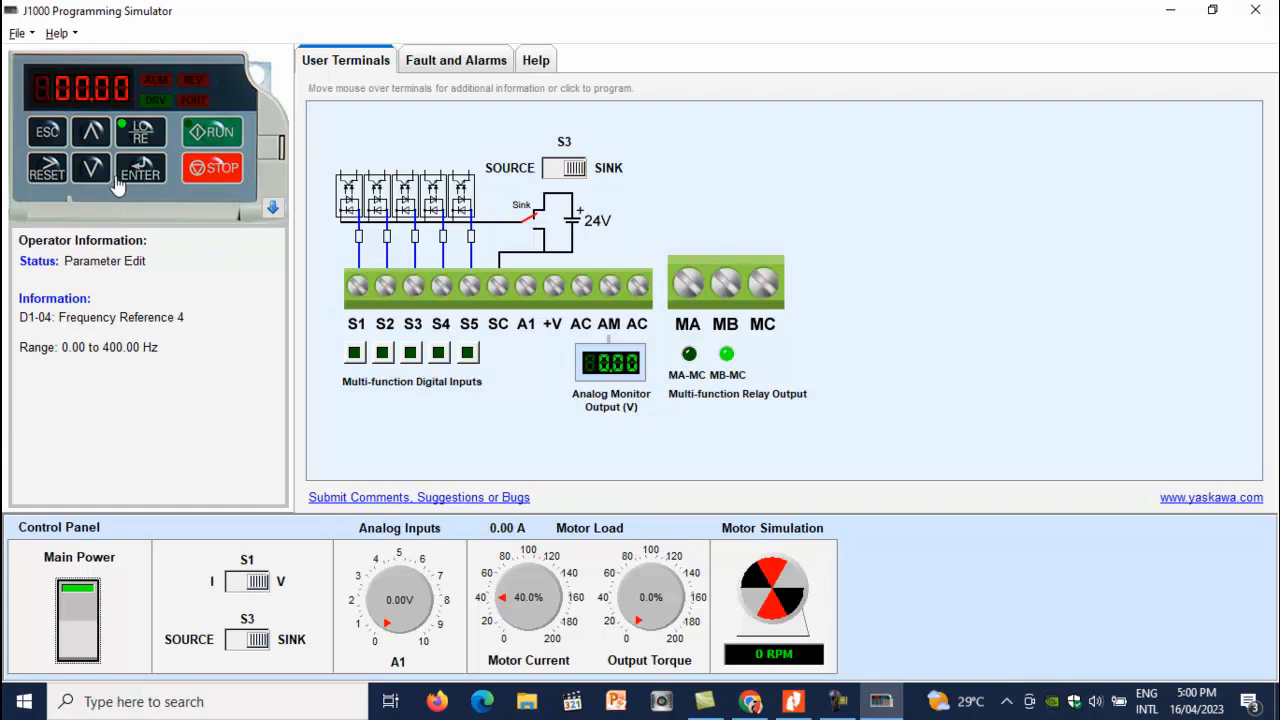
pyautogui.click(53, 174)
pyautogui.click(53, 170)
pyautogui.click(91, 138)
pyautogui.click(141, 172)
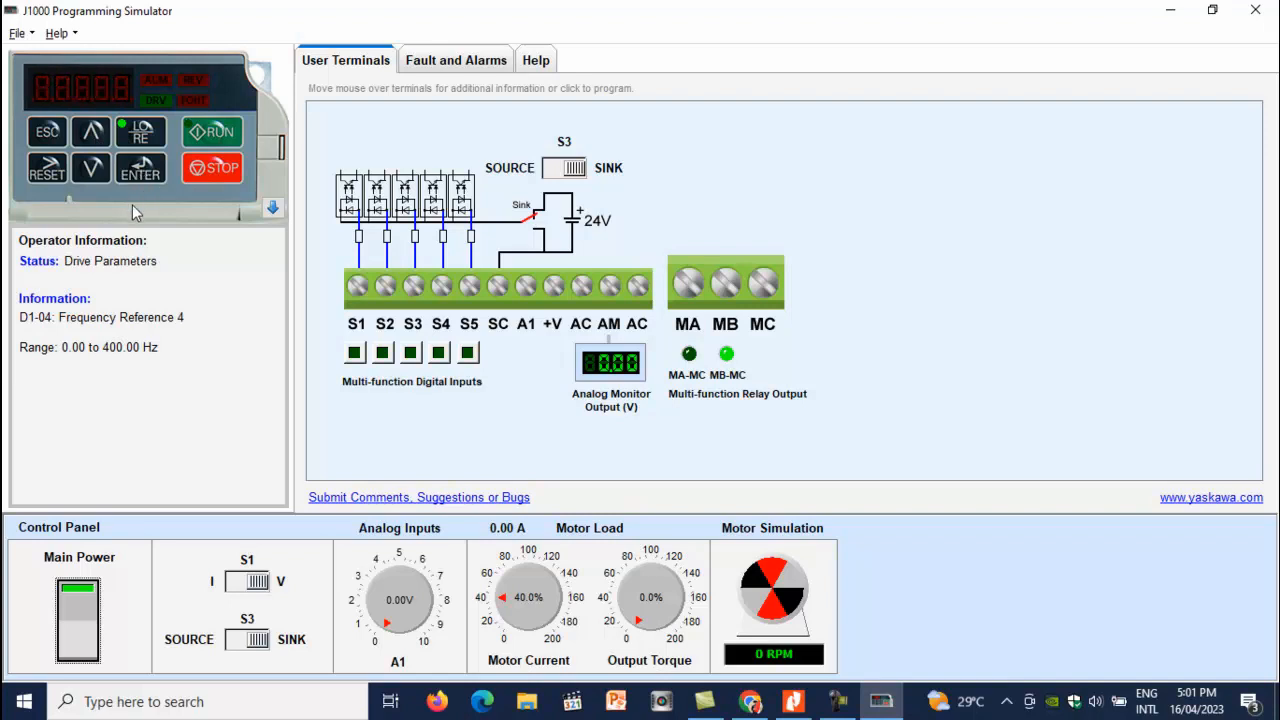
# Enter and save a new frequency for parameter D1-05, Frequency Reference 5
pyautogui.click(92, 135)
pyautogui.click(137, 174)
pyautogui.click(137, 174)
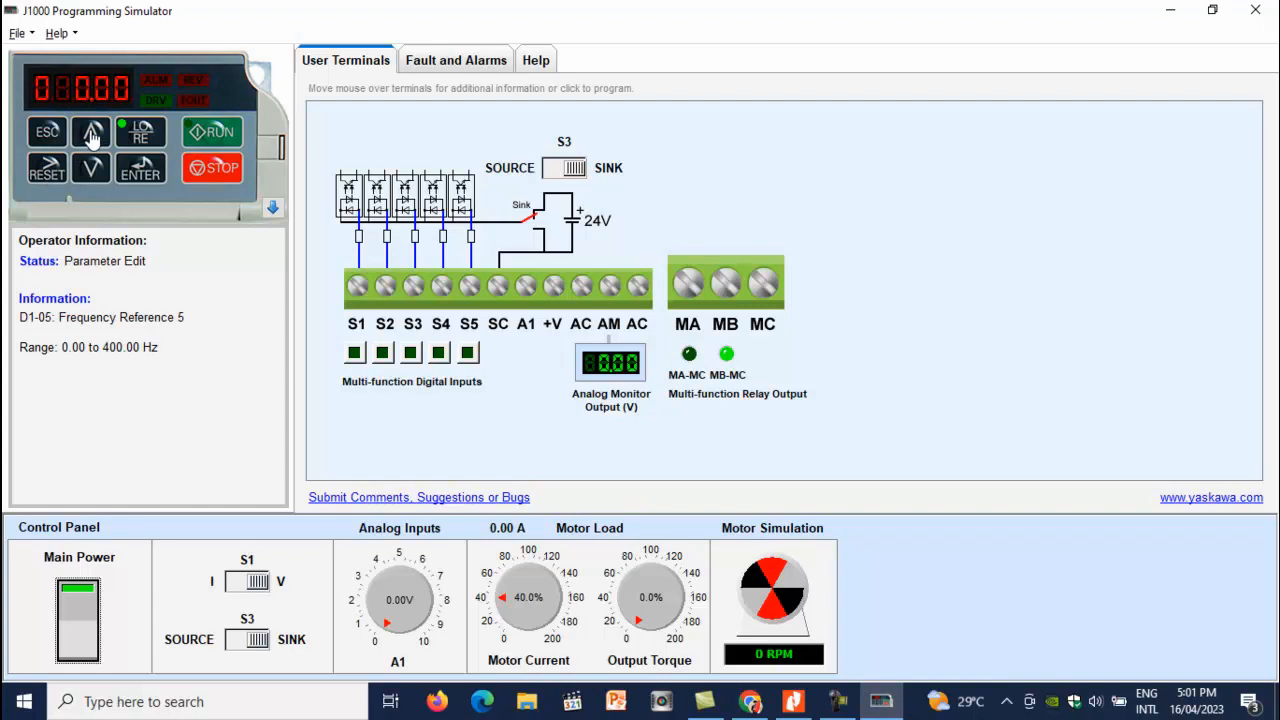
pyautogui.click(140, 171)
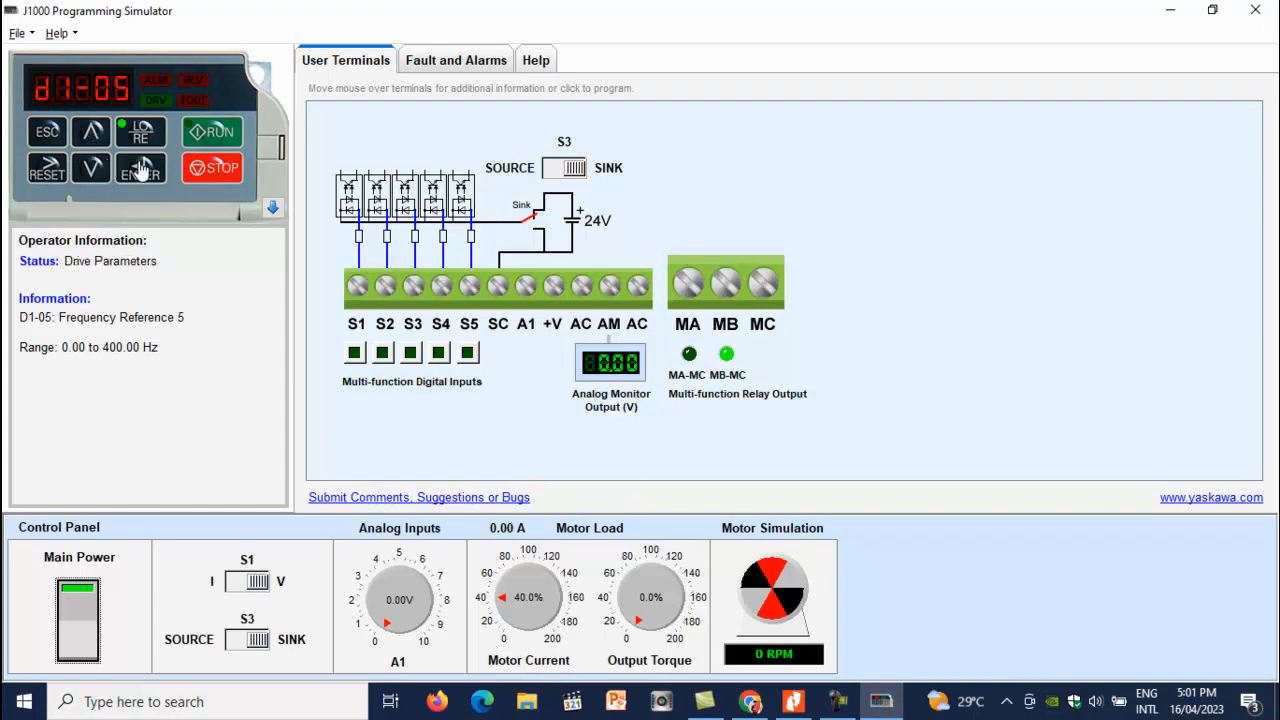
# Enter and save a frequency above 30 Hz for parameter D1-06, Frequency Reference 6
pyautogui.click(92, 134)
pyautogui.moveTo(475, 356)
pyautogui.click(140, 172)
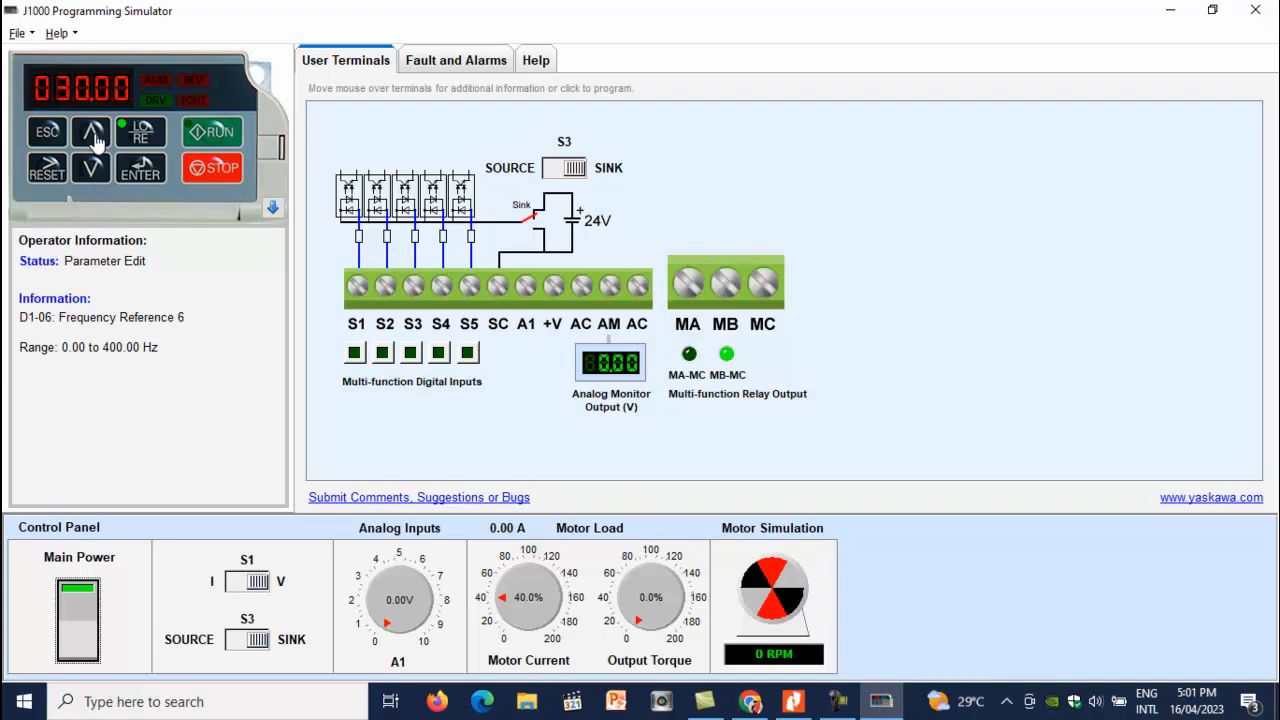
pyautogui.click(50, 172)
pyautogui.click(90, 143)
pyautogui.click(90, 143)
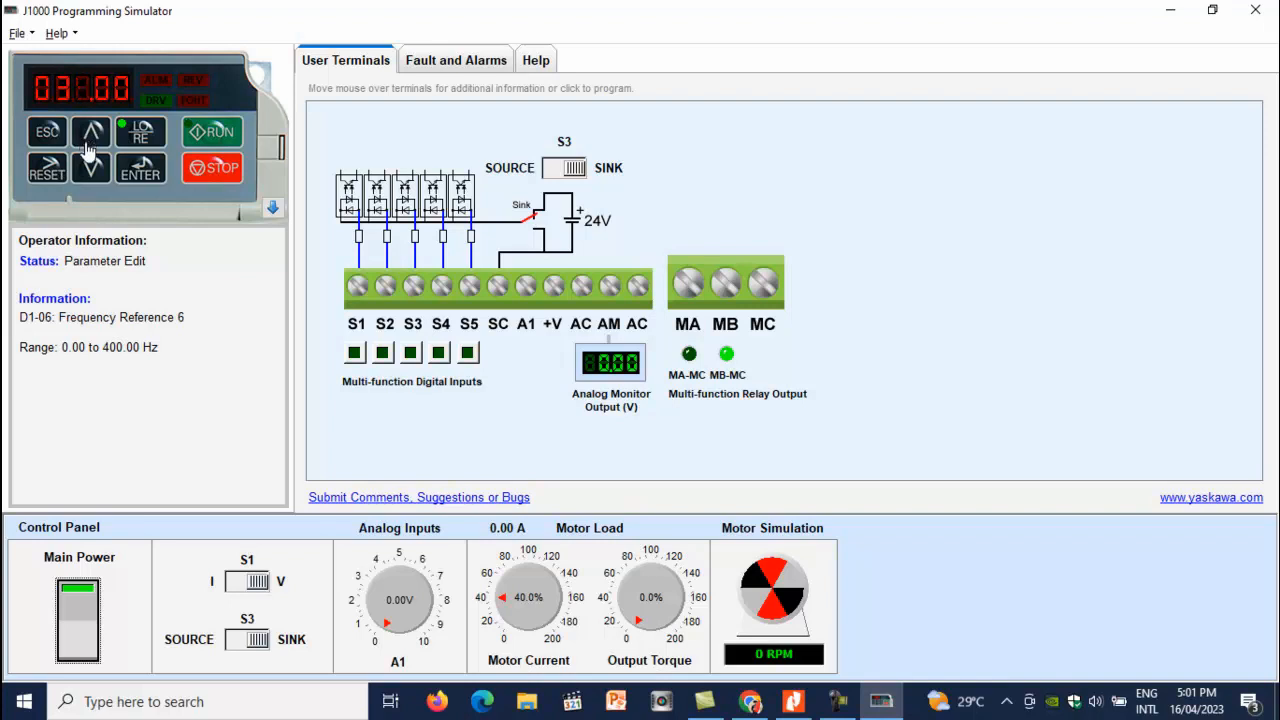
pyautogui.click(140, 172)
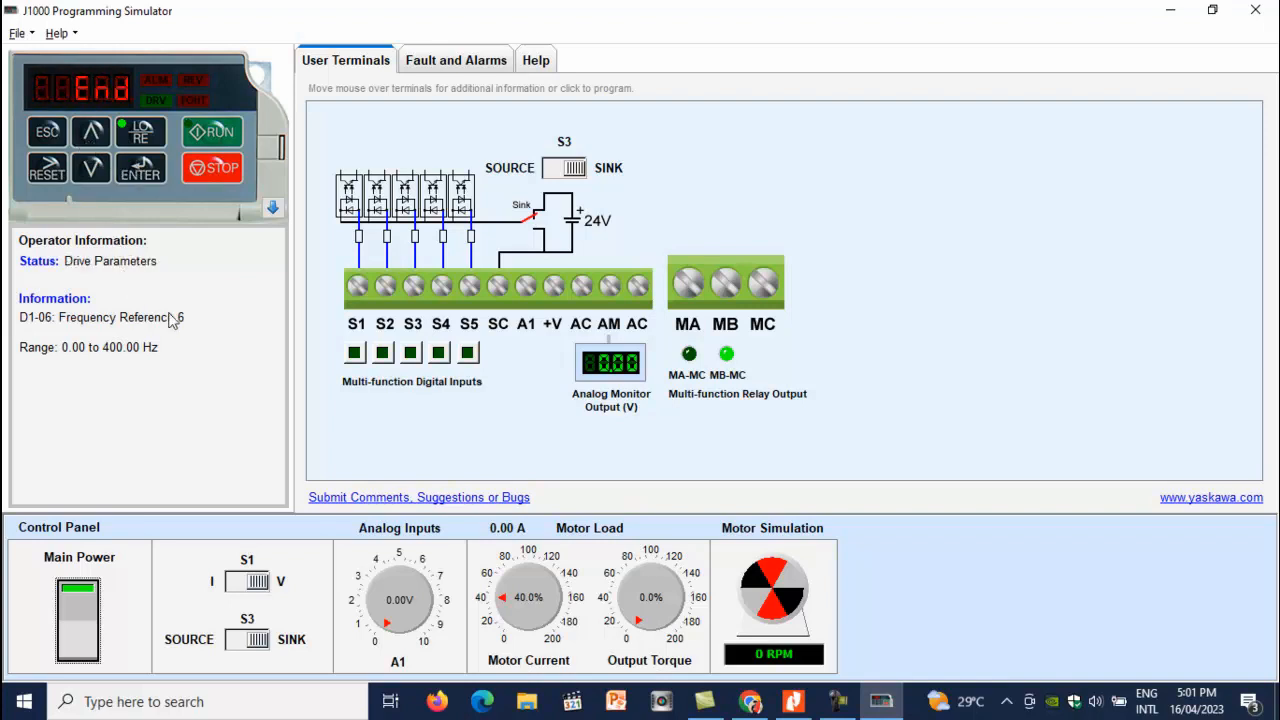
# Set parameter D1-07, Frequency Reference 7, to 40 Hz and save it
pyautogui.click(92, 140)
pyautogui.click(141, 172)
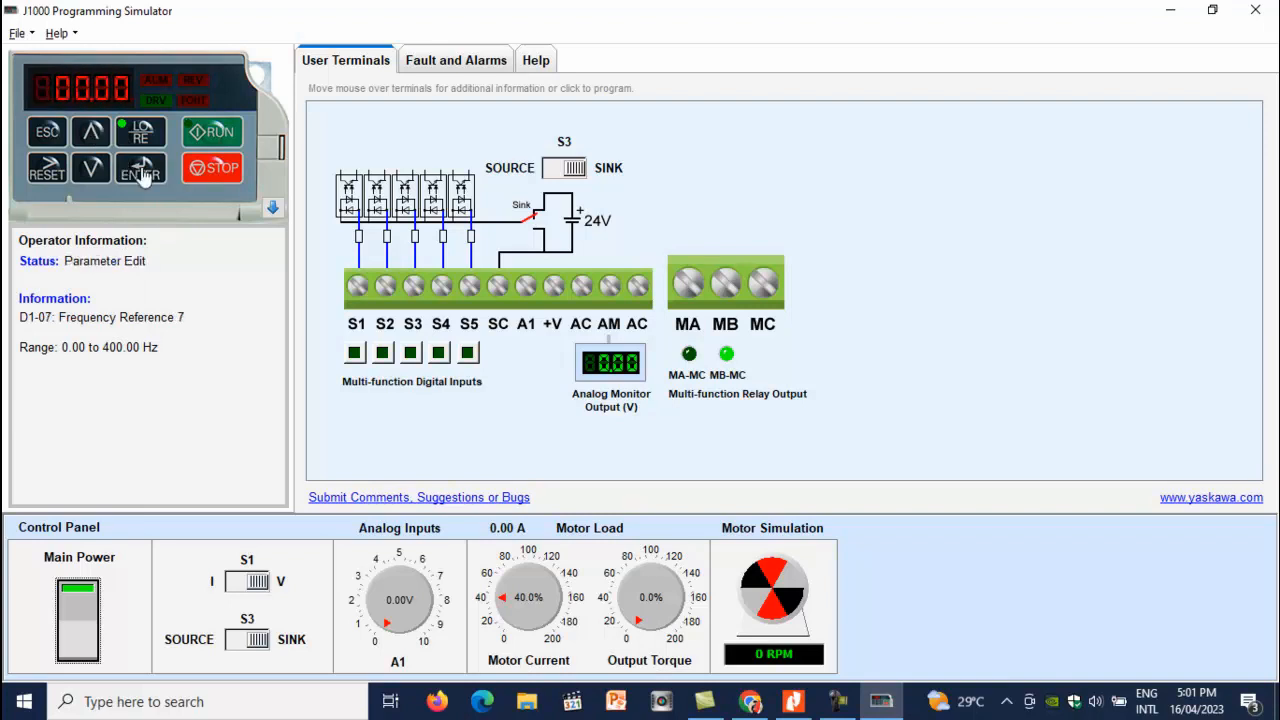
pyautogui.click(46, 172)
pyautogui.click(145, 172)
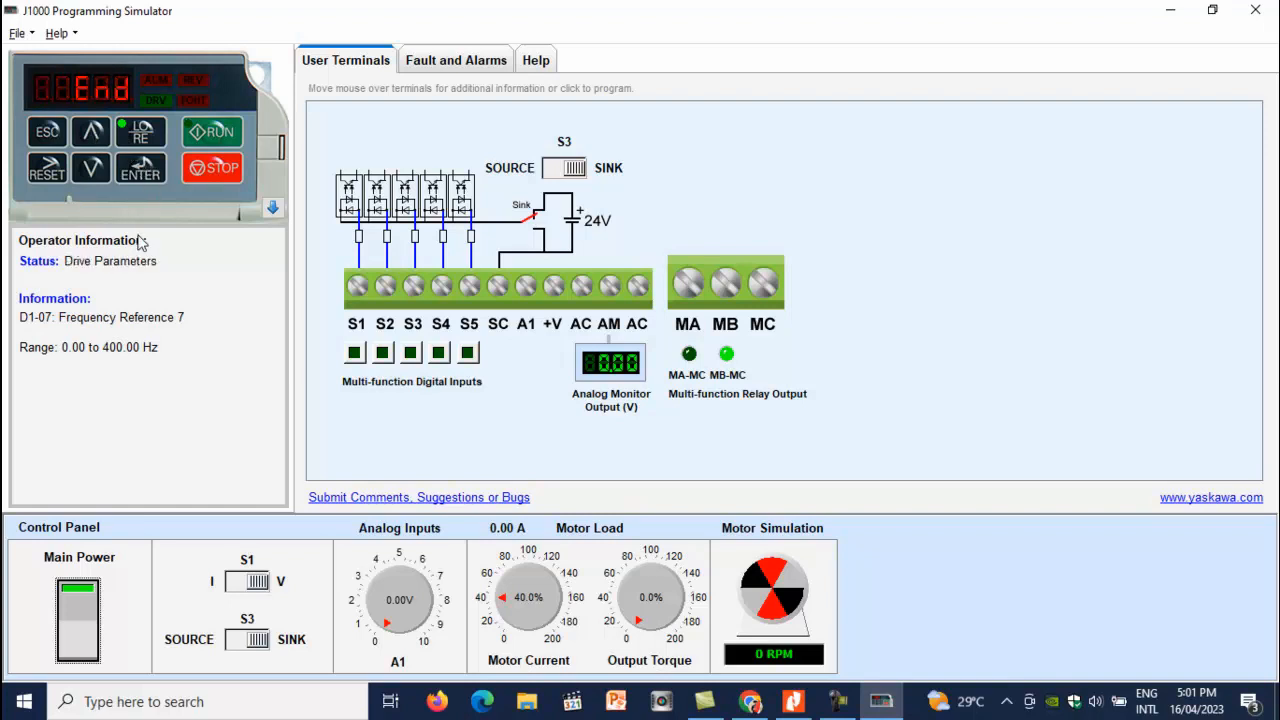
# Set parameter D1-08, Frequency Reference 8, to 50 Hz, save it, and return to the frequency reference display
pyautogui.click(89, 140)
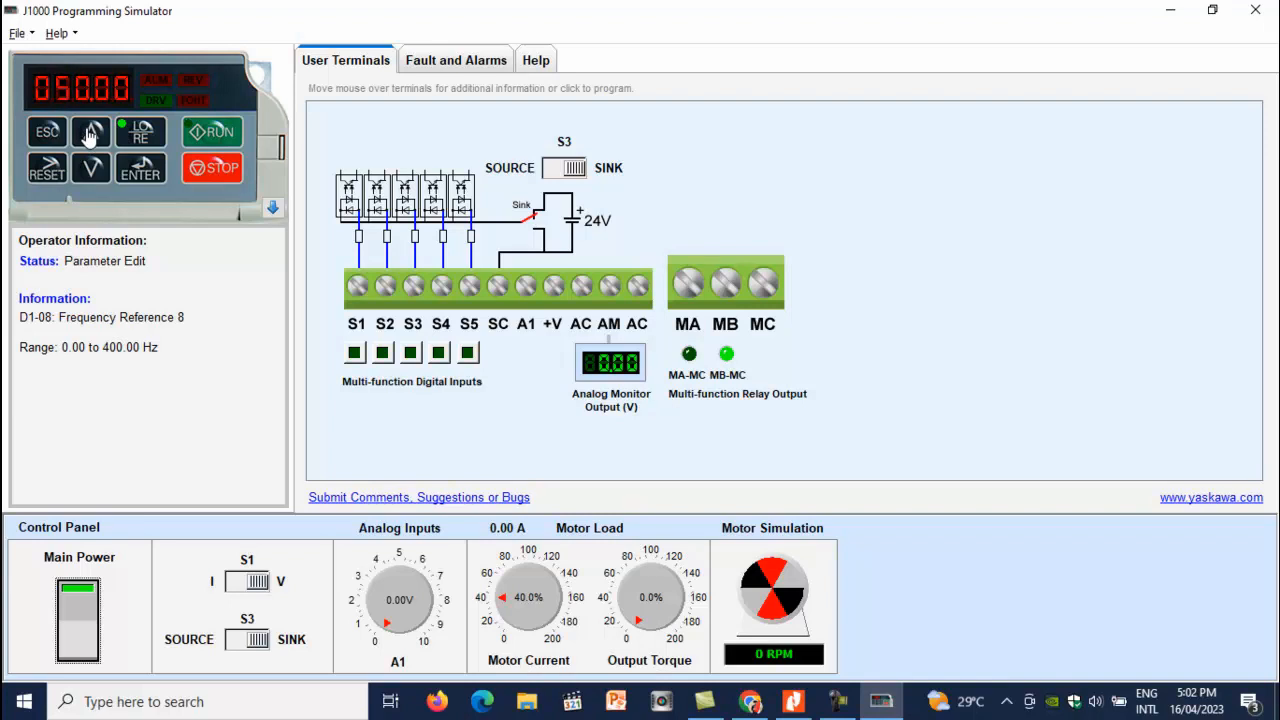
pyautogui.click(135, 172)
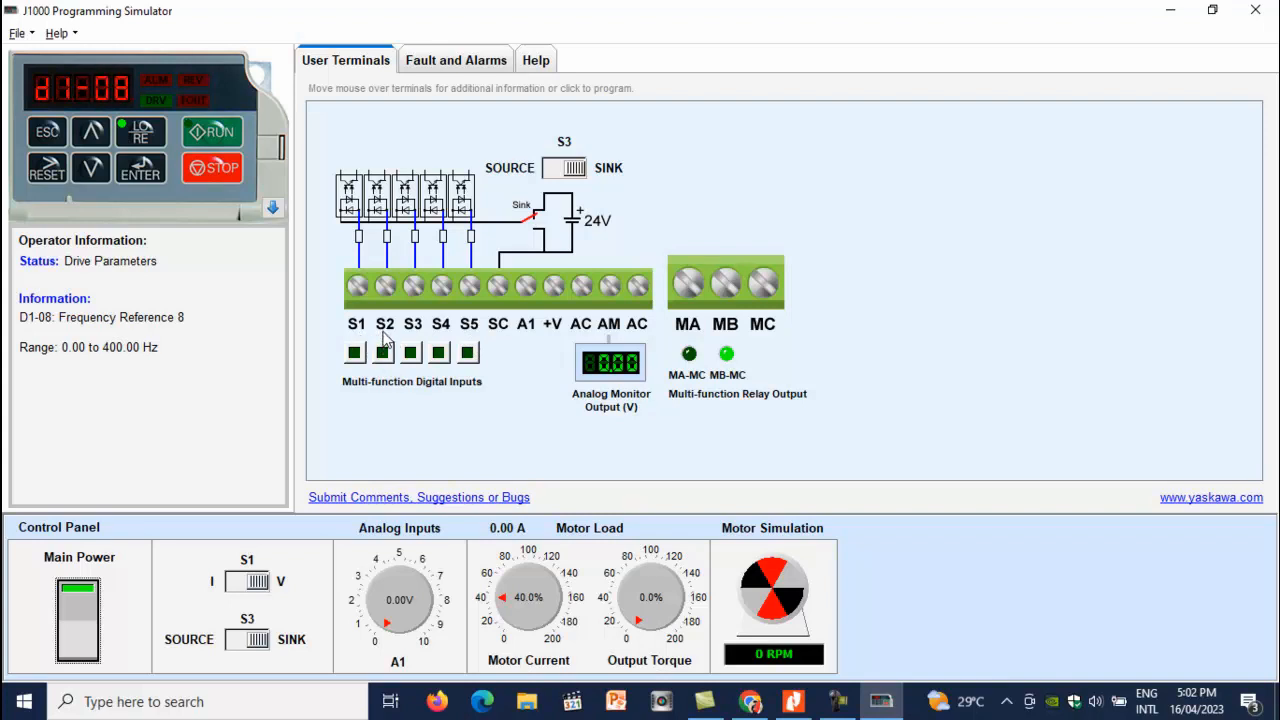
pyautogui.click(47, 131)
pyautogui.click(47, 131)
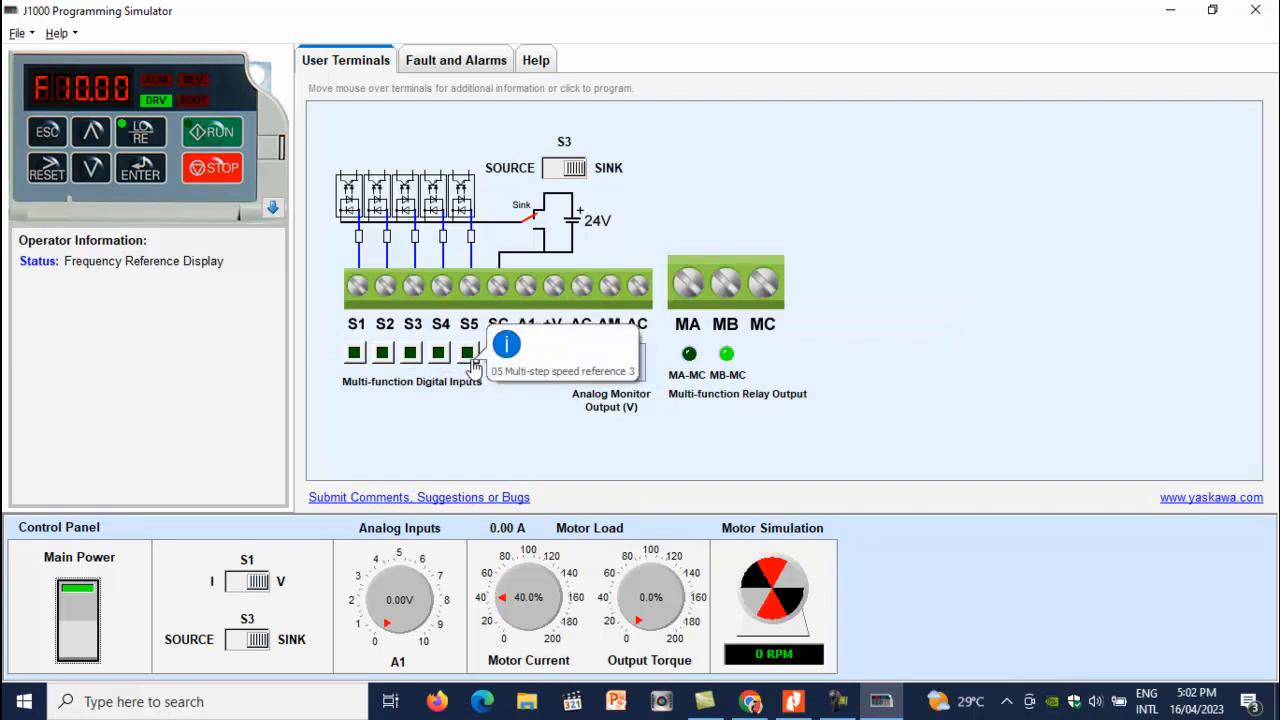
# With the drive stopped, check the frequency references selected by input S3 alone, S4 alone, and S3 with S4
pyautogui.click(410, 355)
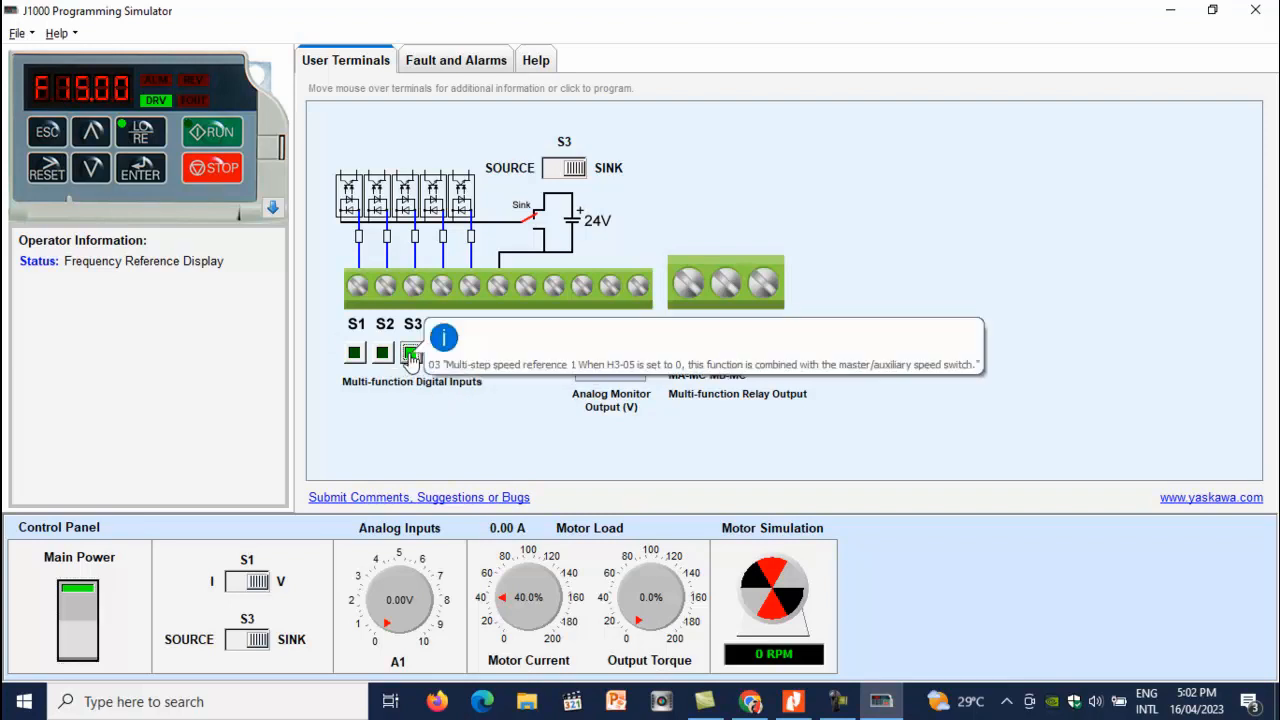
pyautogui.click(410, 355)
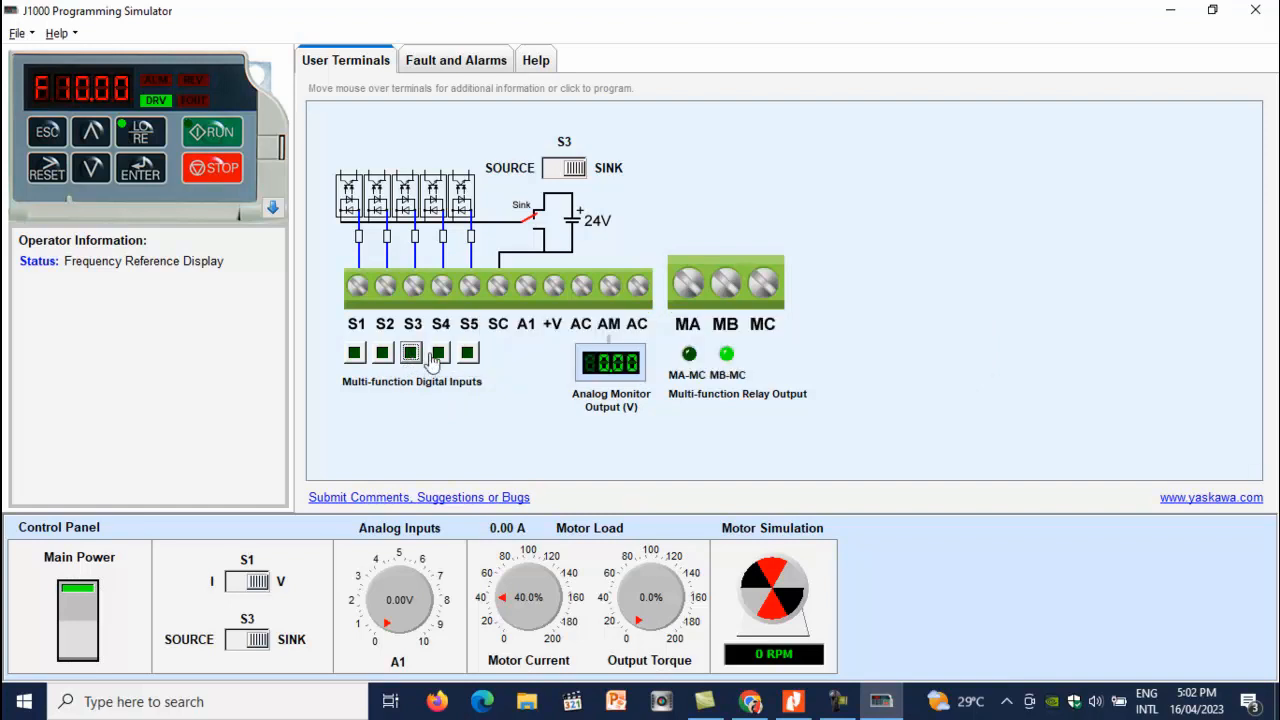
pyautogui.click(439, 355)
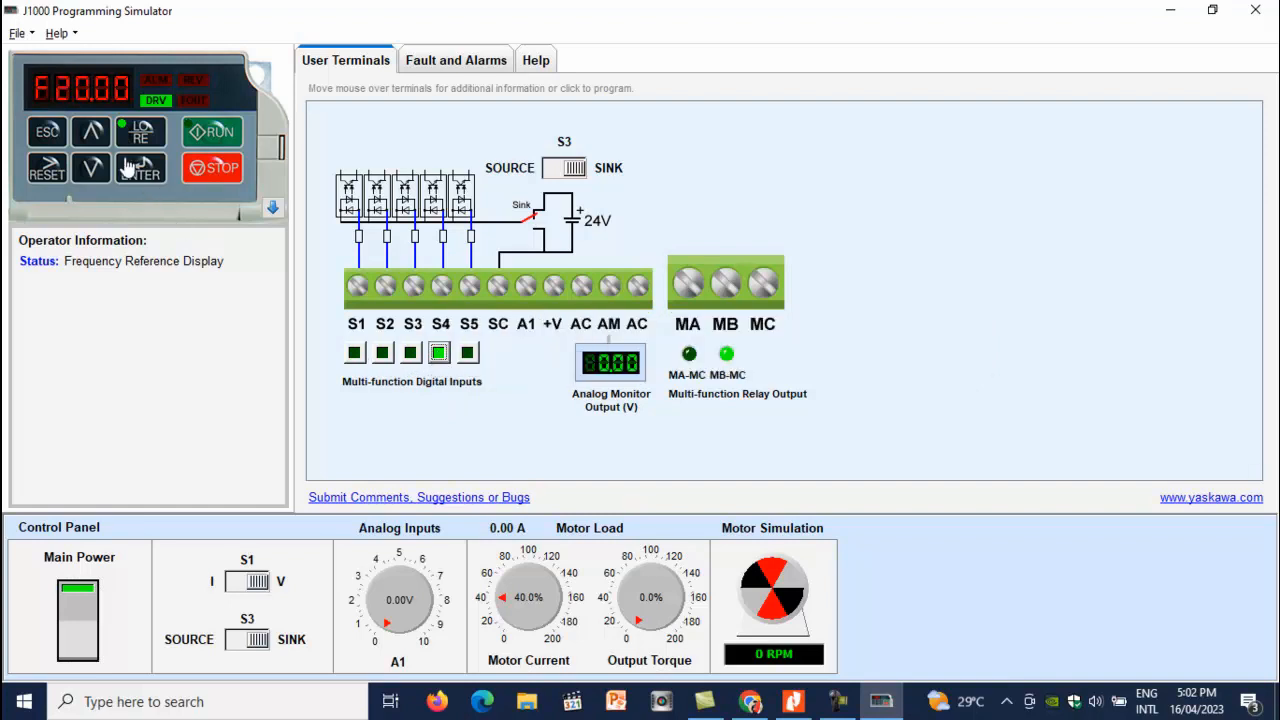
pyautogui.click(411, 355)
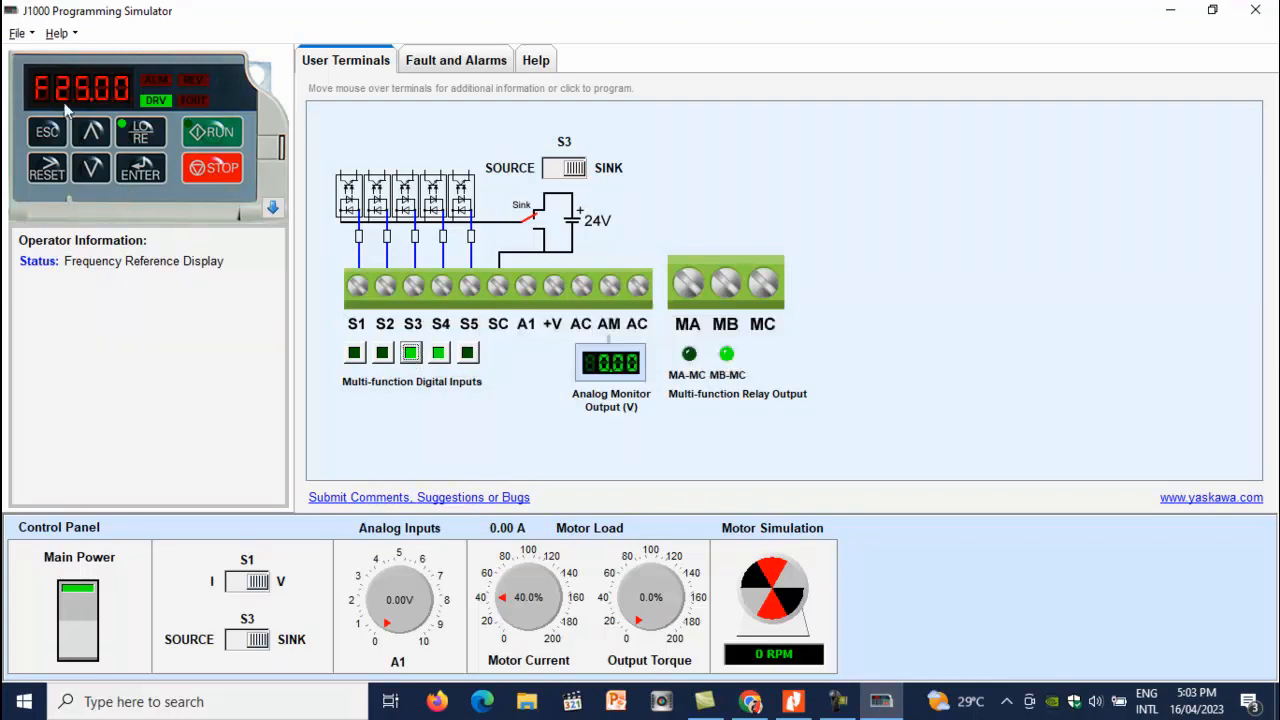
pyautogui.click(411, 355)
# Check the references selected by S5 alone, with S3, with S4, and with both, and switch all three inputs off
pyautogui.click(468, 355)
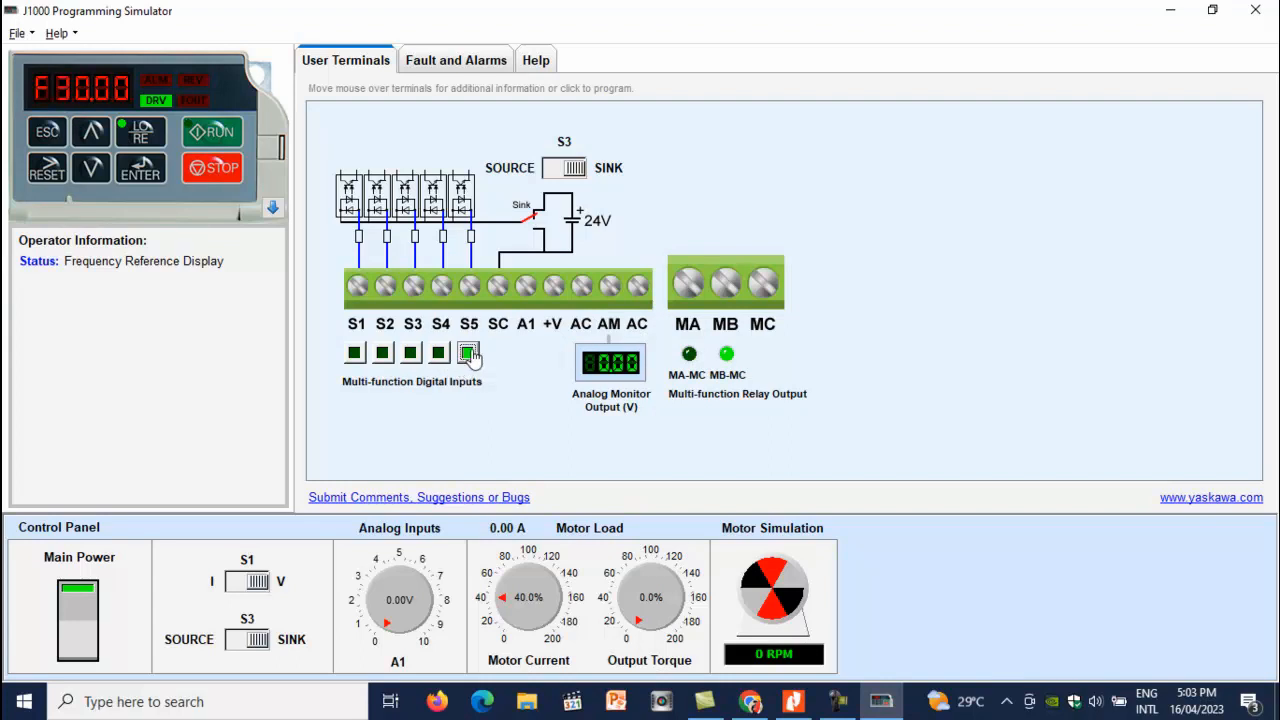
pyautogui.click(411, 355)
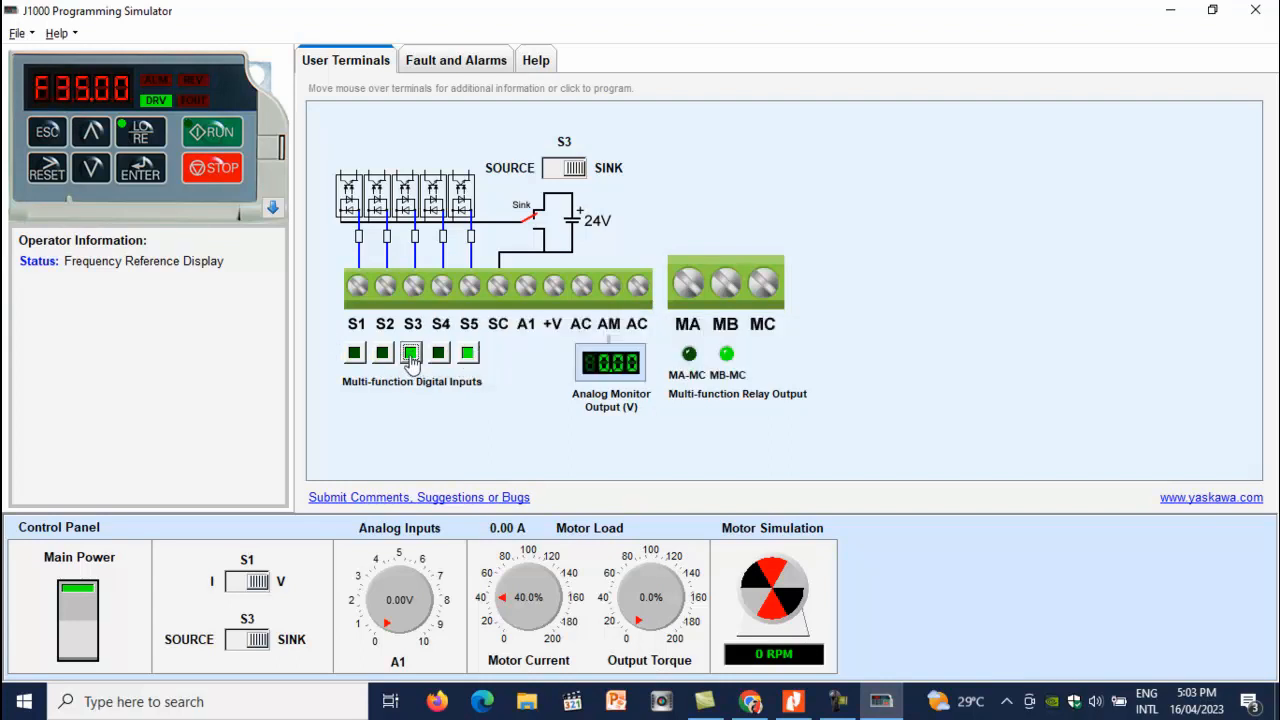
pyautogui.click(410, 354)
pyautogui.click(439, 354)
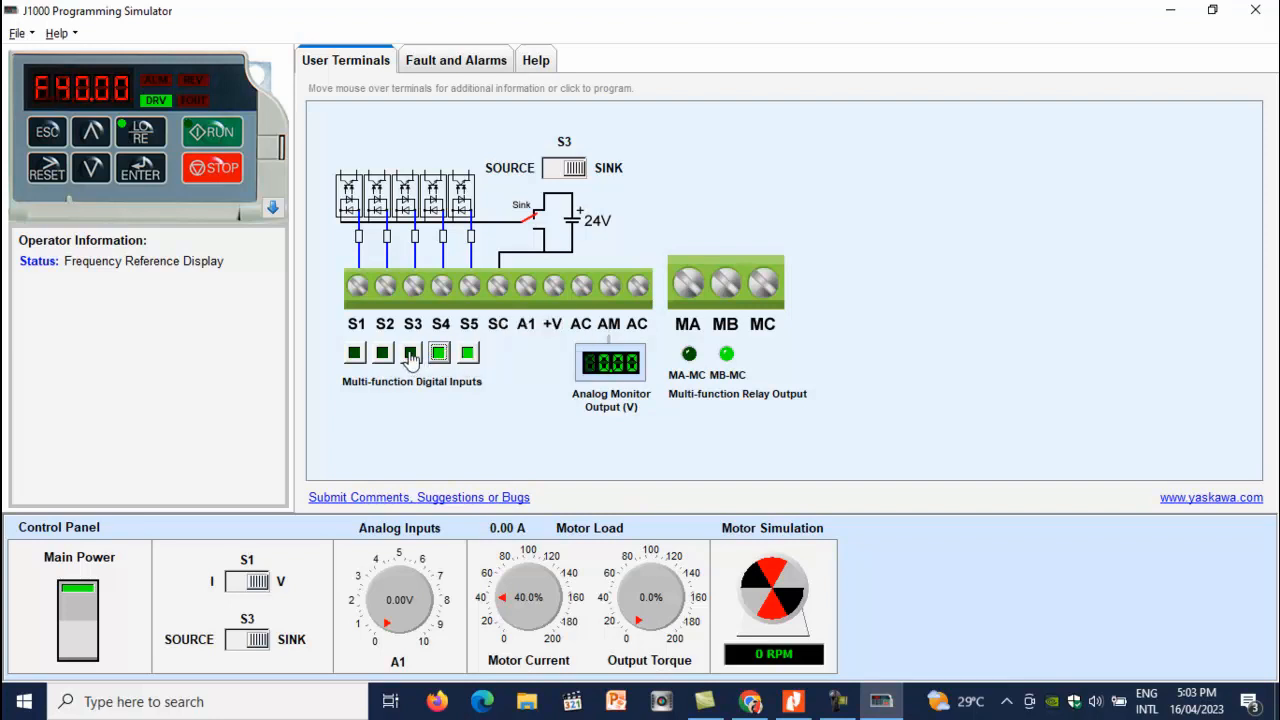
pyautogui.click(410, 354)
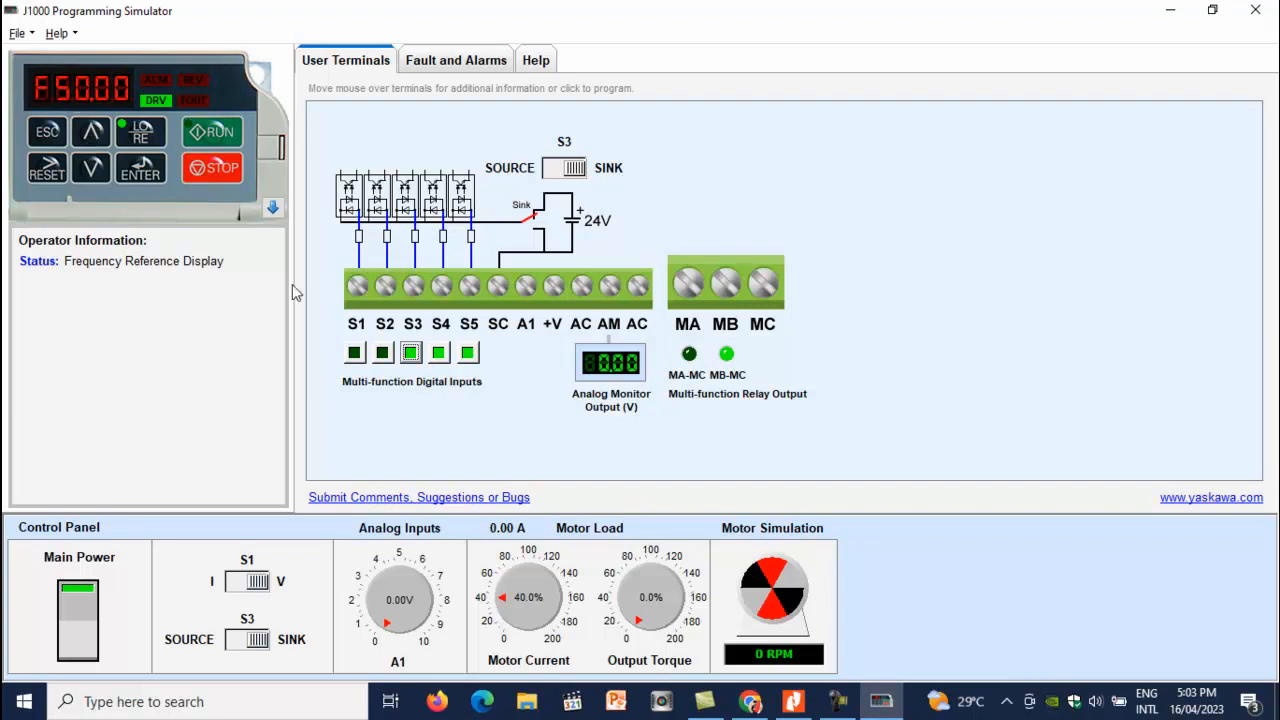
pyautogui.click(466, 354)
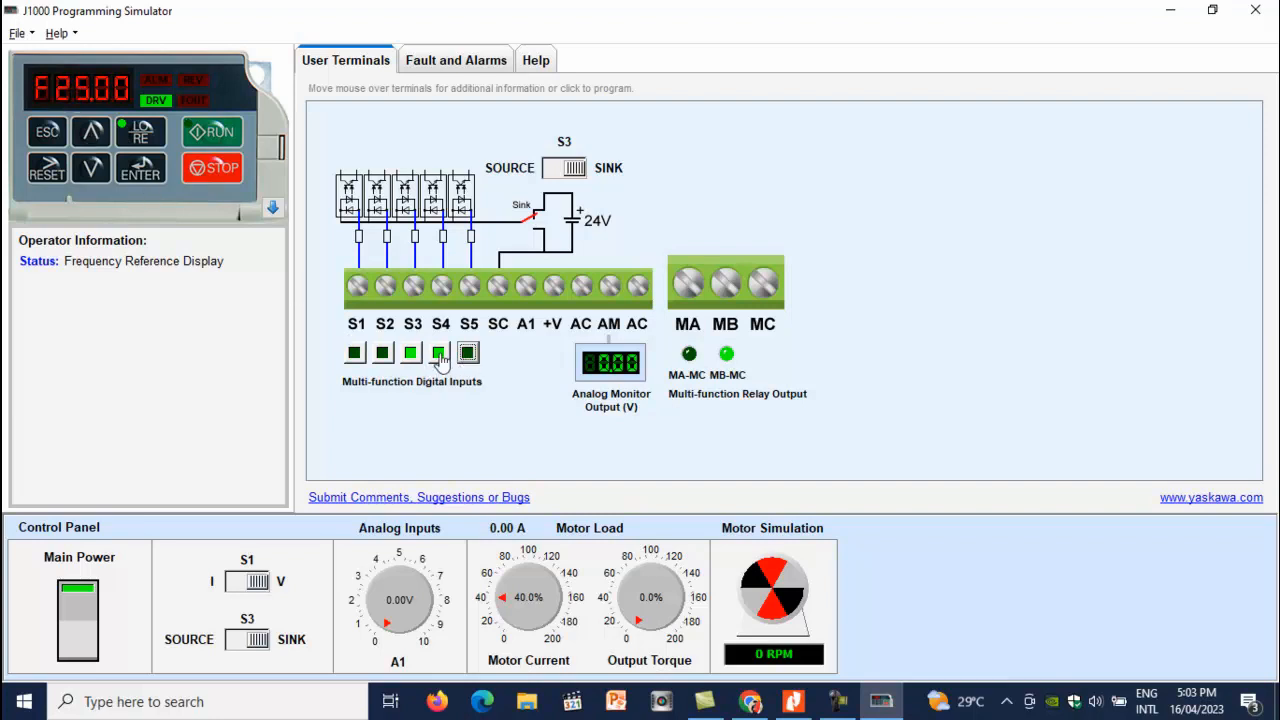
pyautogui.click(438, 354)
pyautogui.click(411, 354)
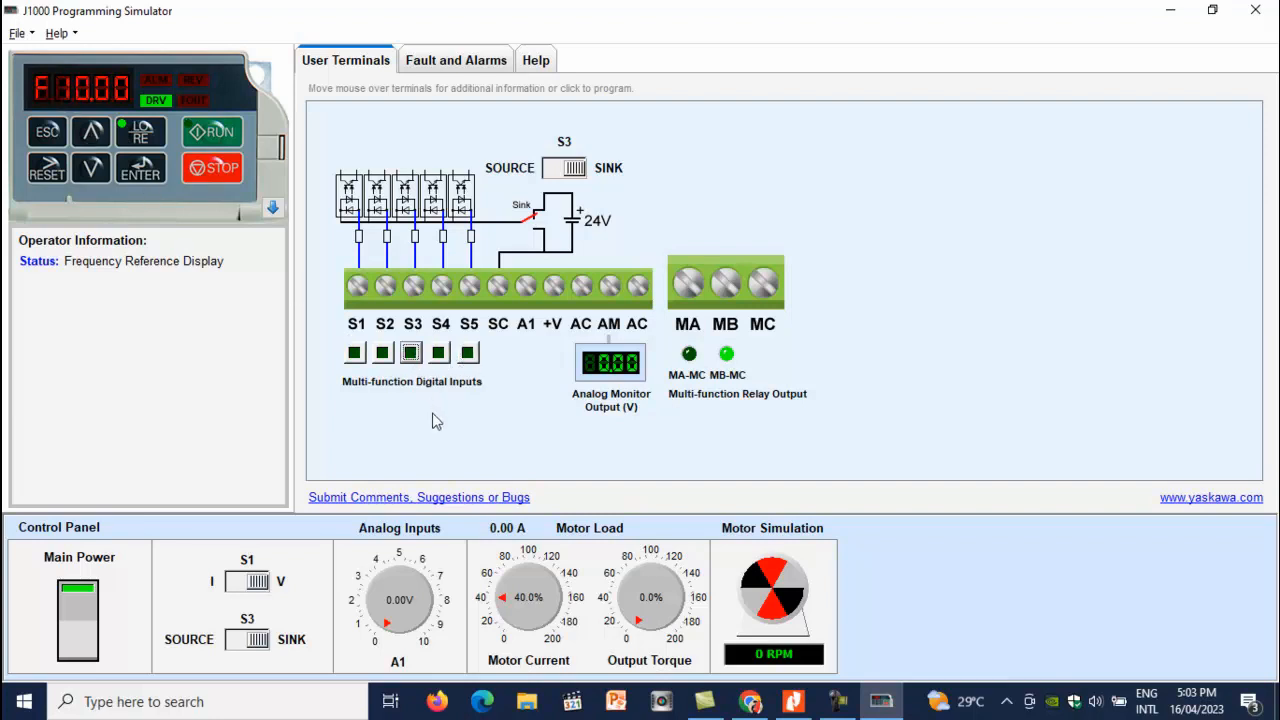
# Run the motor forward with S1 and test the speeds for no preset input, S3, S4, and S3 with S4
pyautogui.click(354, 356)
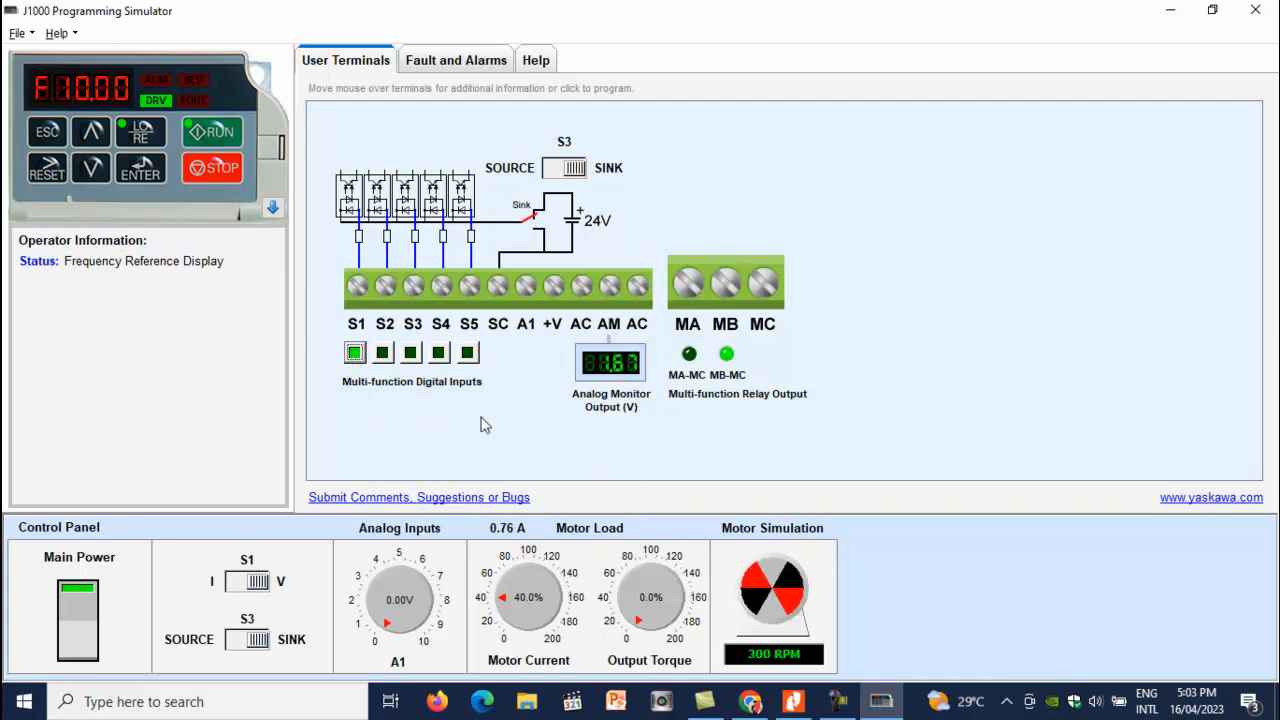
pyautogui.click(411, 353)
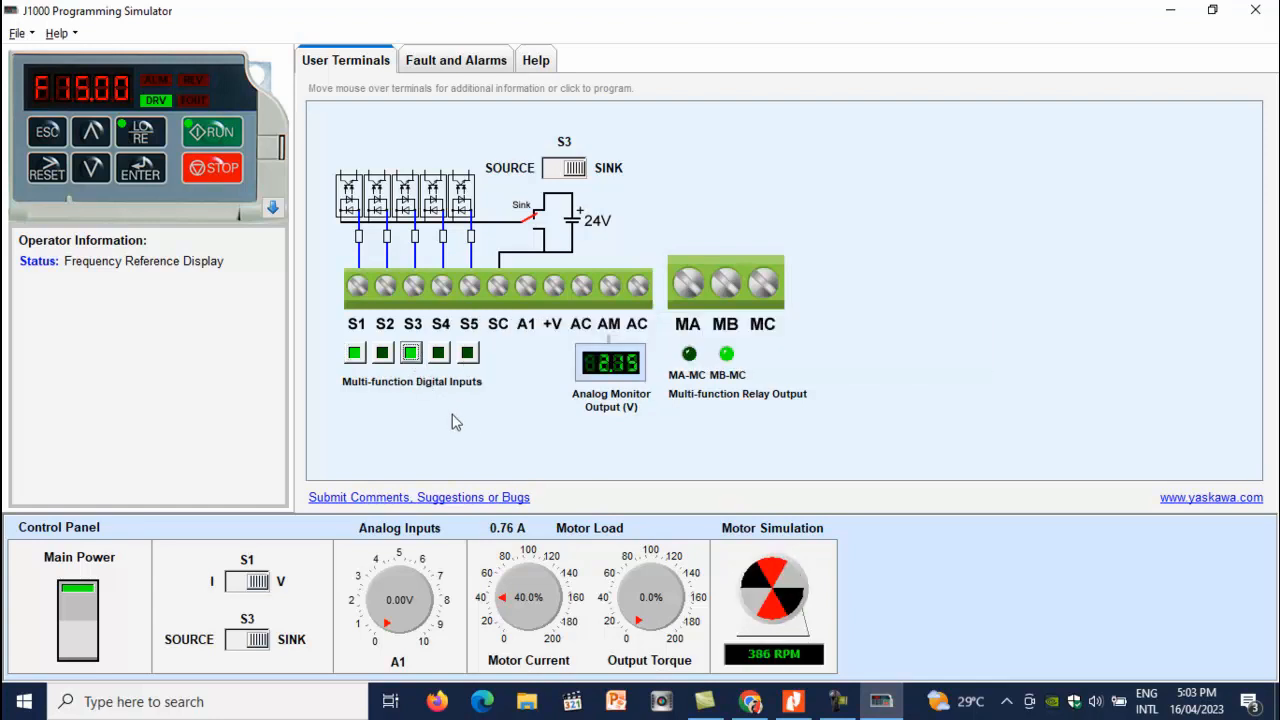
pyautogui.click(411, 353)
pyautogui.click(439, 354)
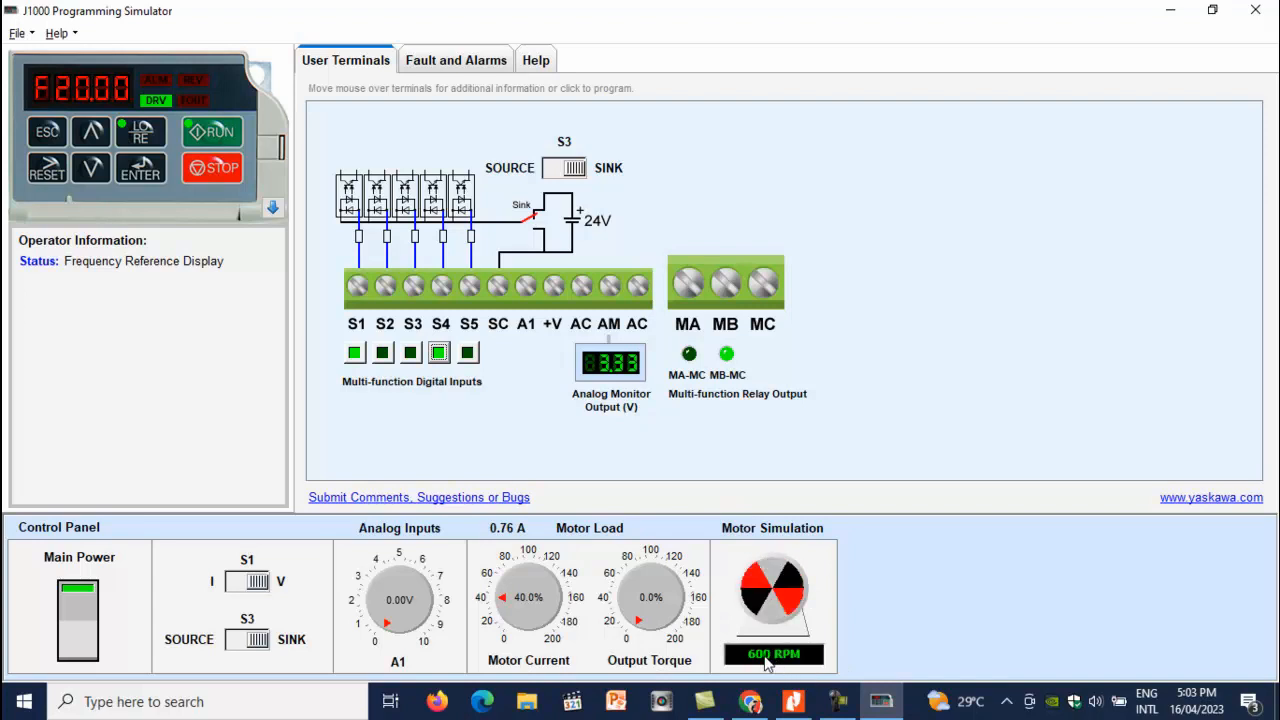
pyautogui.click(412, 355)
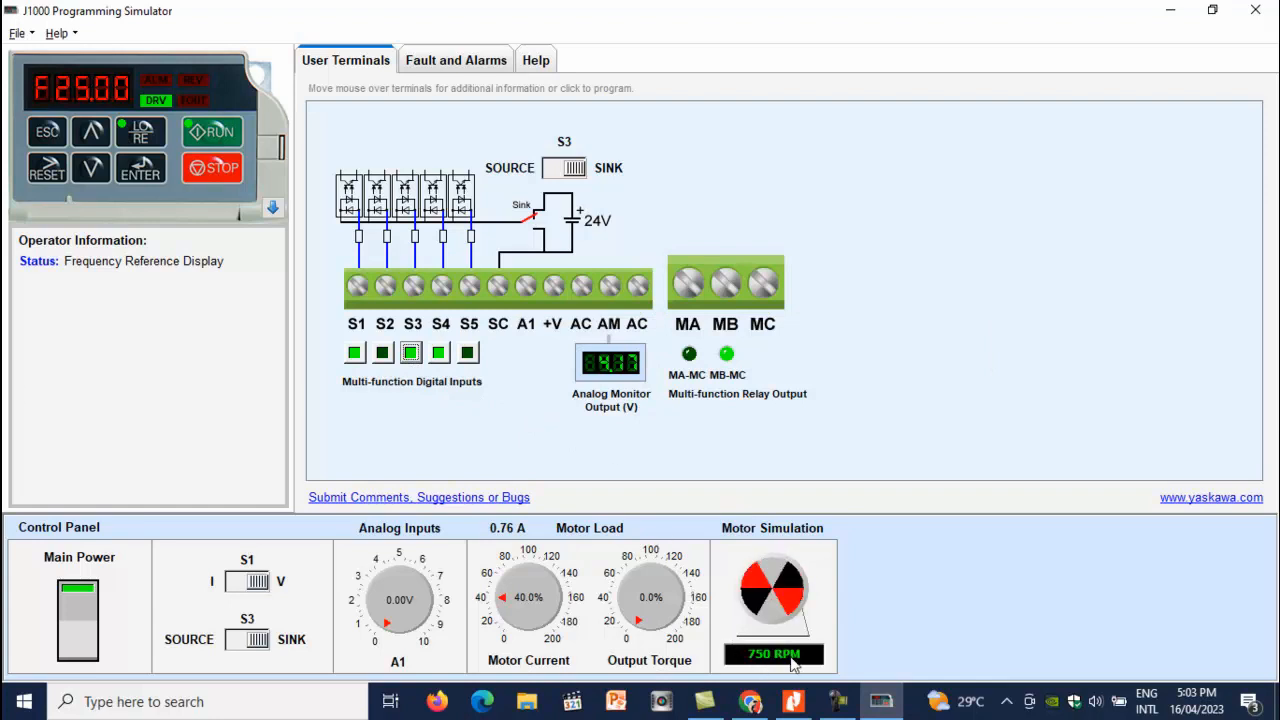
# While running forward, test the speeds for S5 alone, S5 with S3, S5 with S4, and all three preset inputs
pyautogui.click(438, 353)
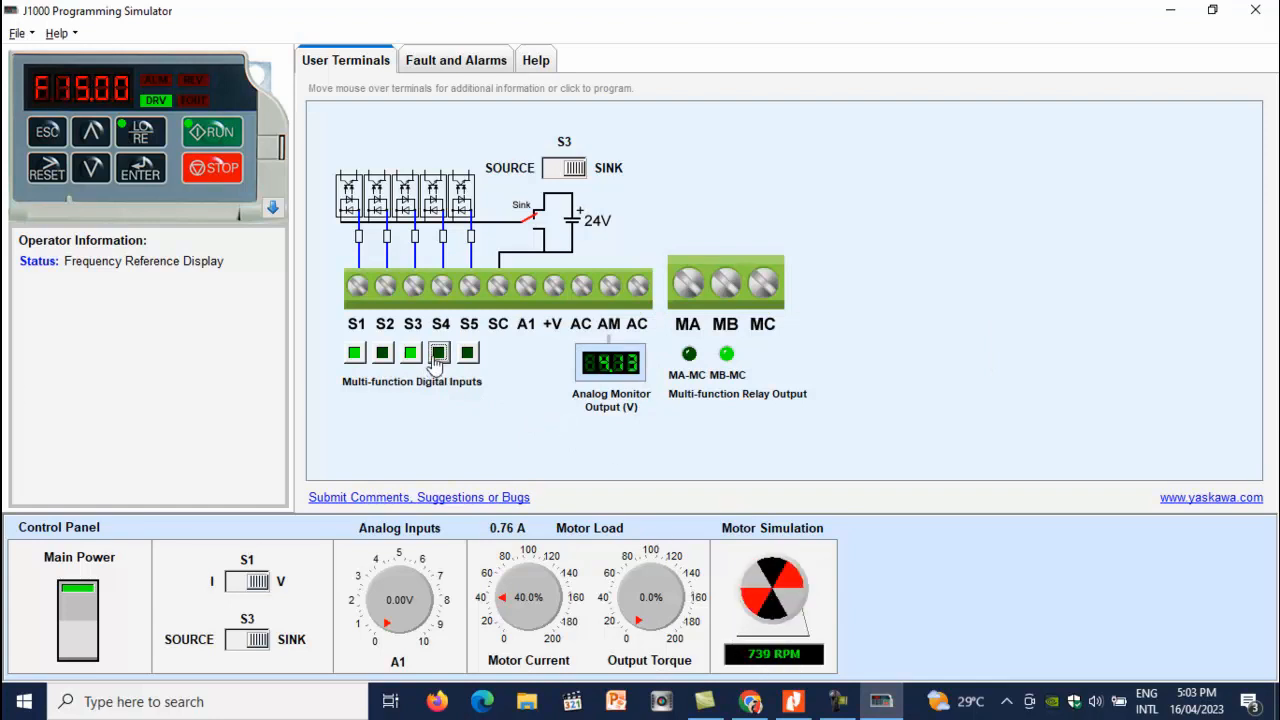
pyautogui.click(410, 353)
pyautogui.click(467, 353)
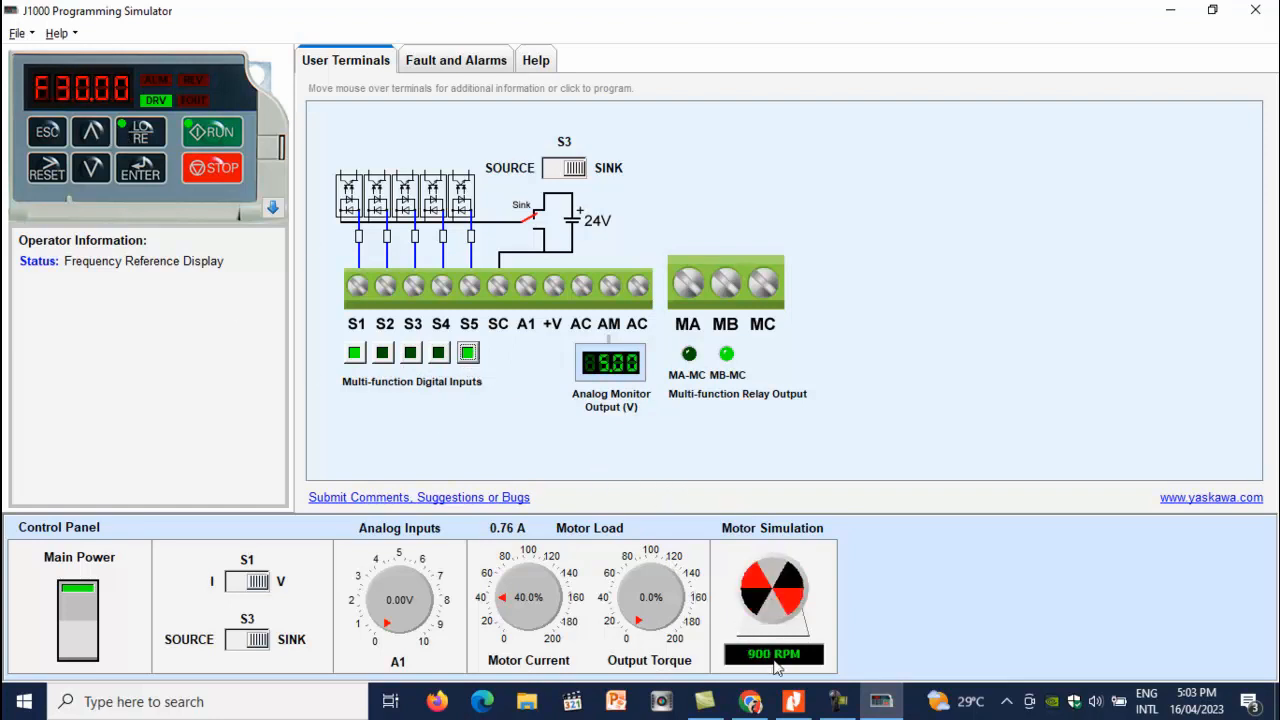
pyautogui.click(410, 353)
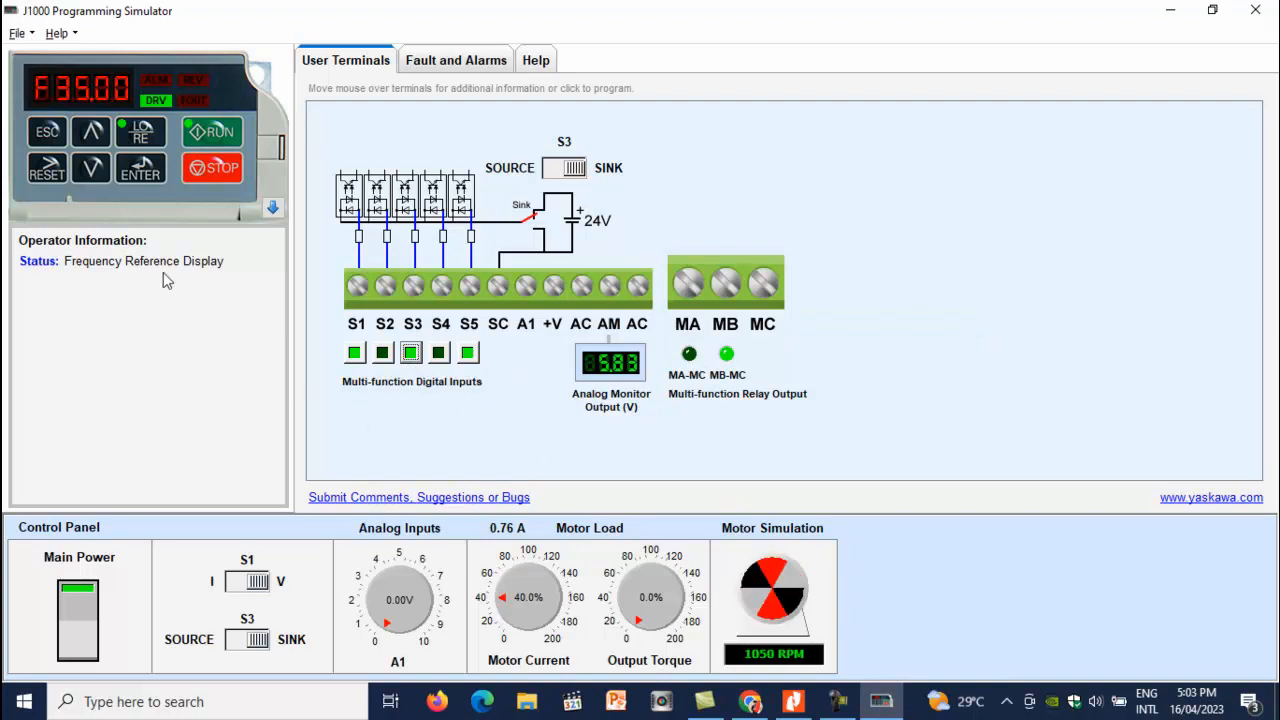
pyautogui.click(410, 353)
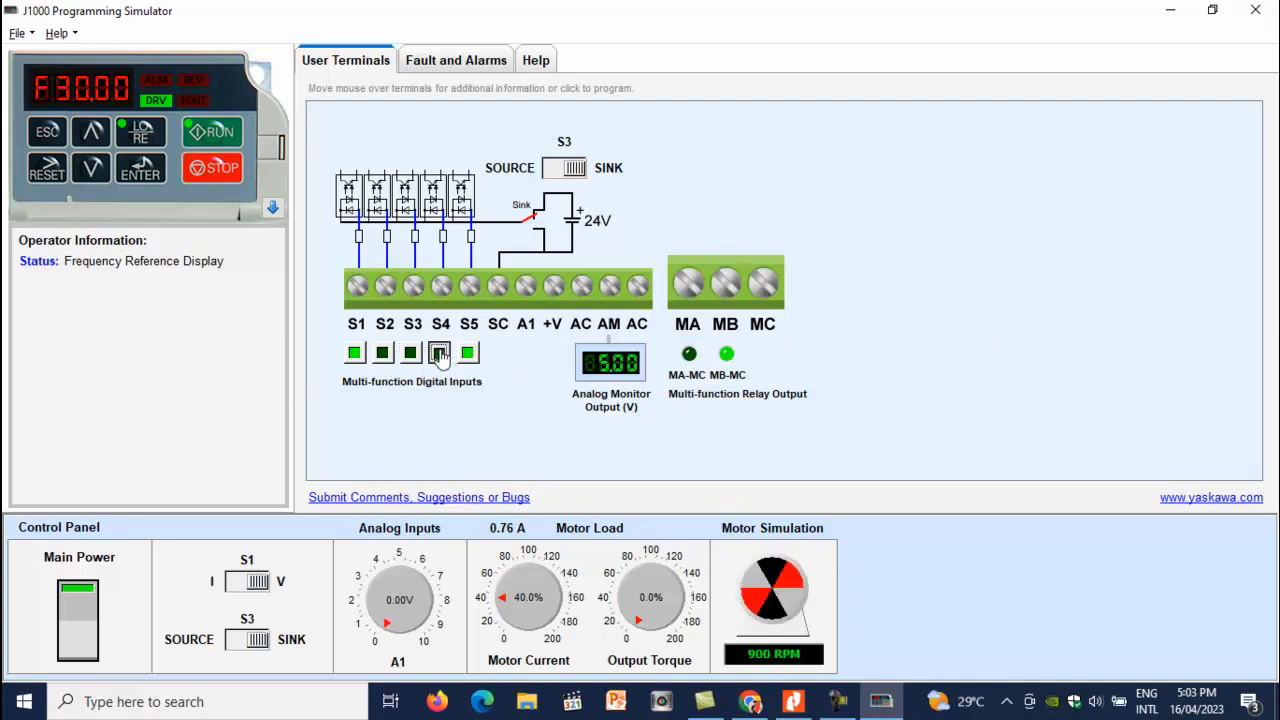
pyautogui.click(439, 354)
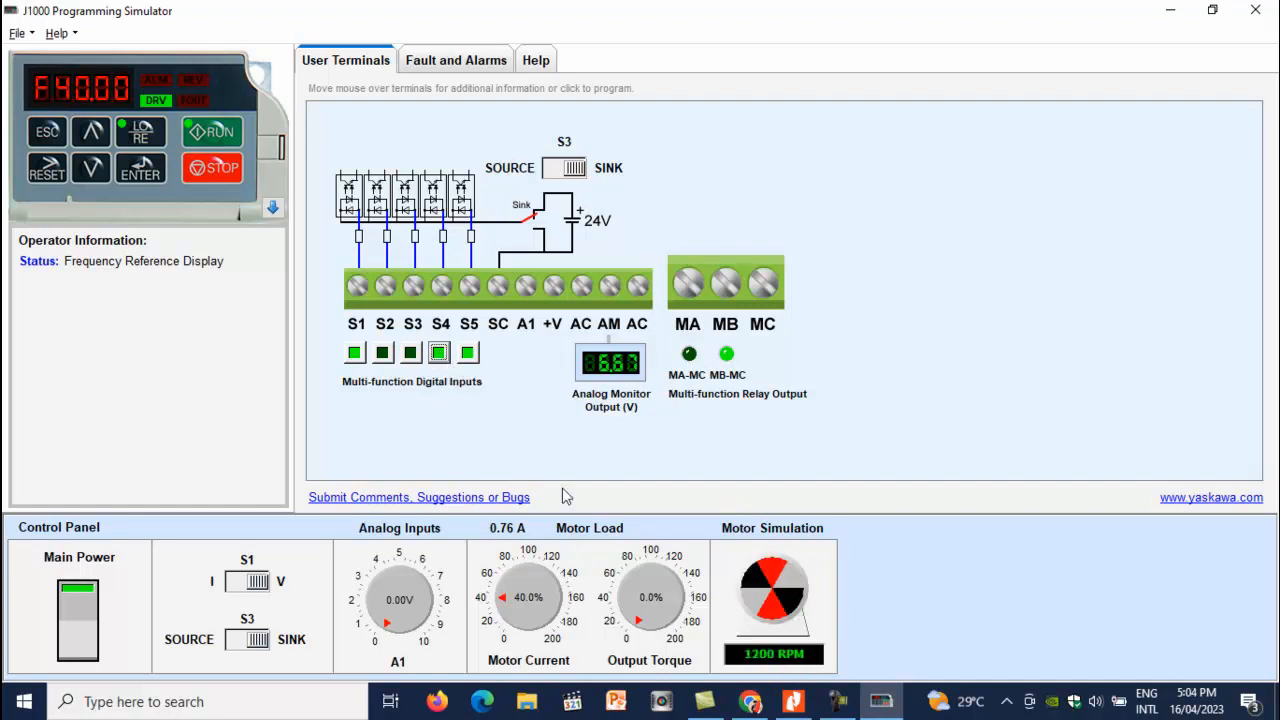
pyautogui.click(410, 353)
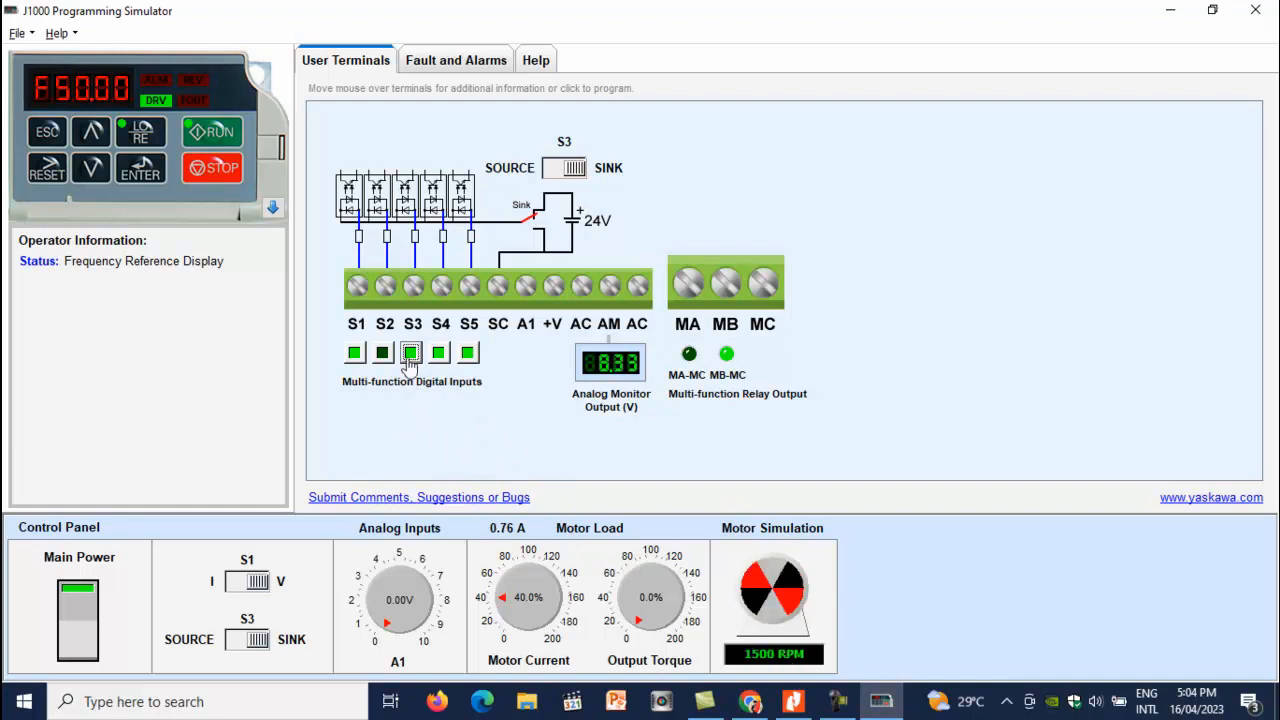
# Switch off preset inputs S5, S4 and S3 and stop the forward run by turning off S1
pyautogui.click(467, 353)
pyautogui.click(438, 353)
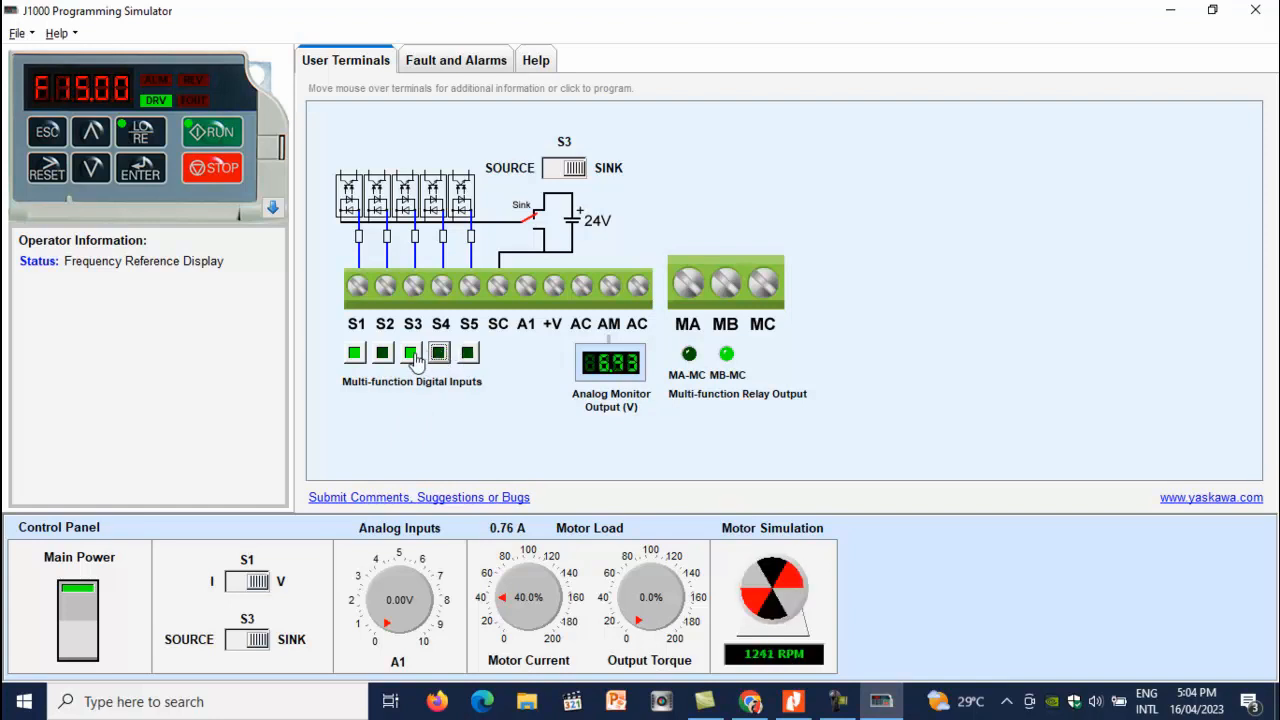
pyautogui.click(410, 353)
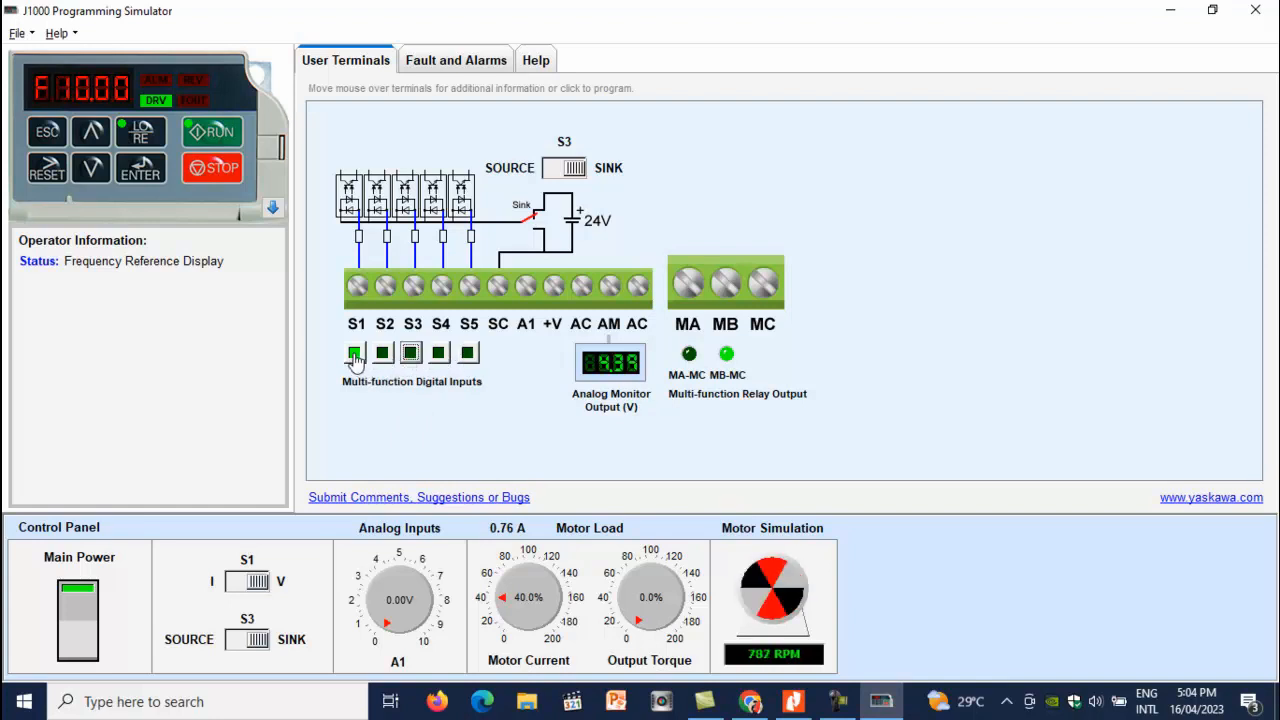
pyautogui.click(355, 356)
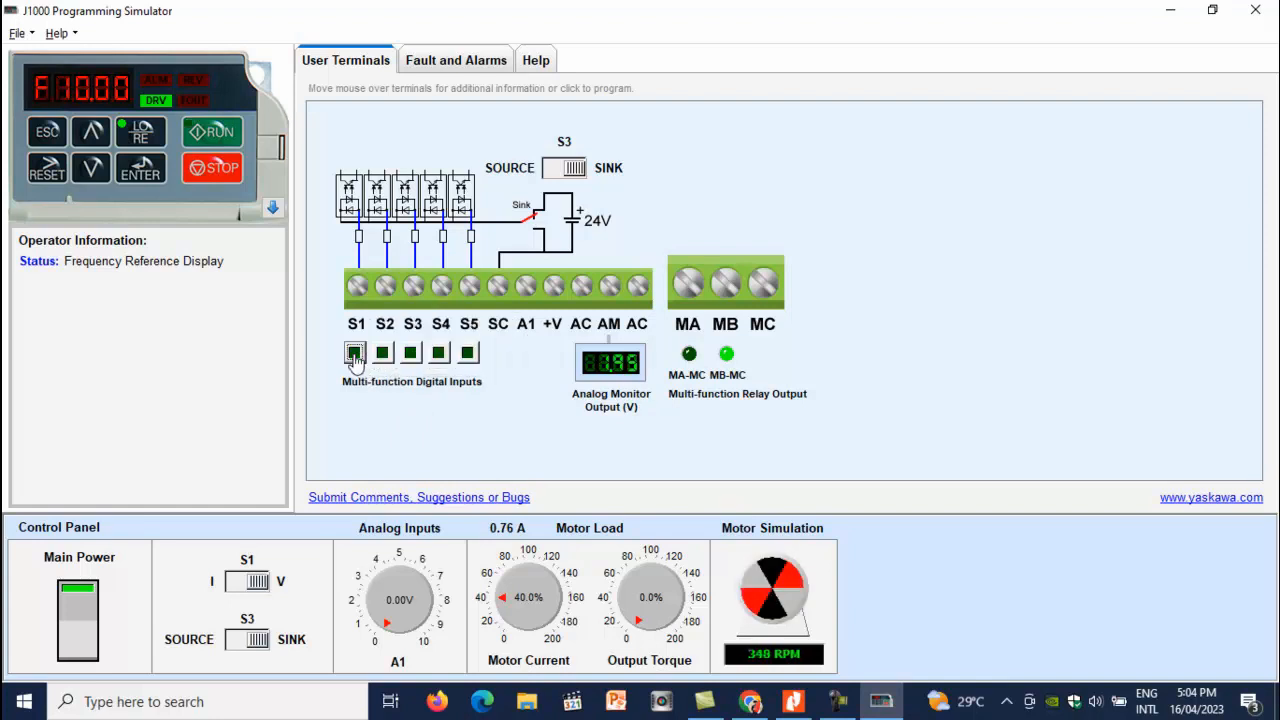
# Run the motor in reverse with S2 and test the speeds for no preset input, S3, S4, and S3 with S4
pyautogui.click(382, 353)
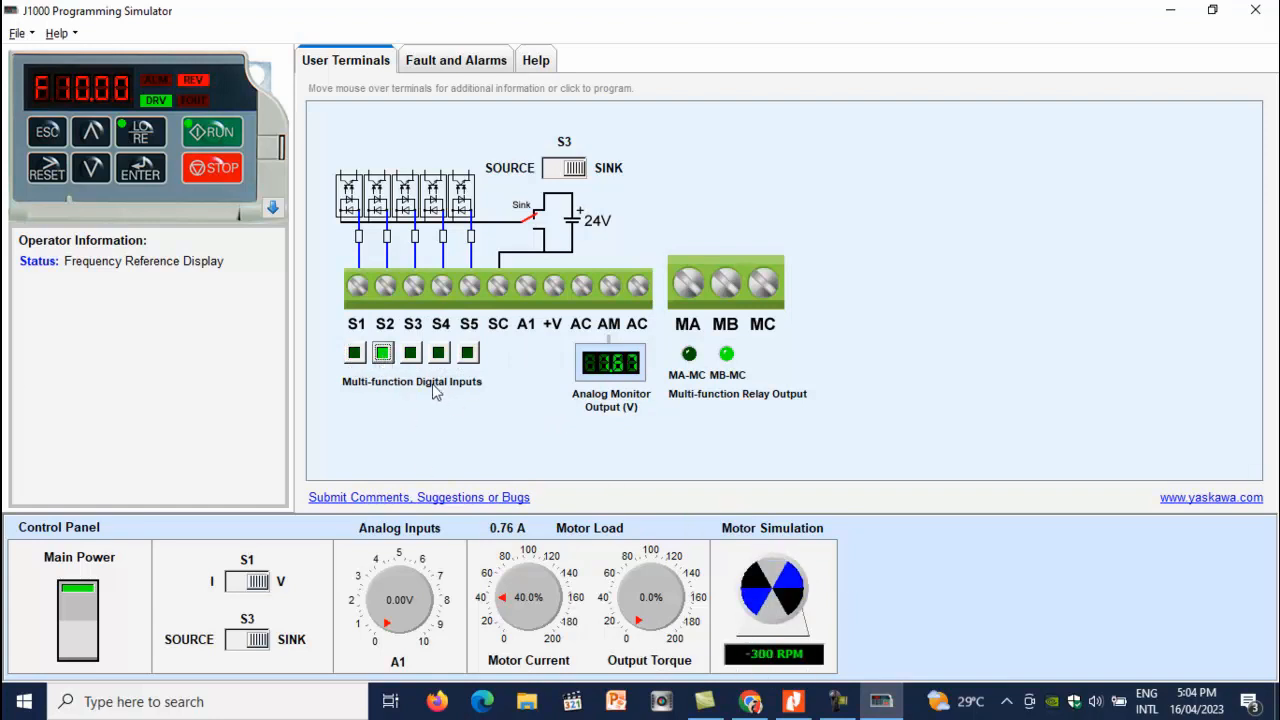
pyautogui.click(410, 352)
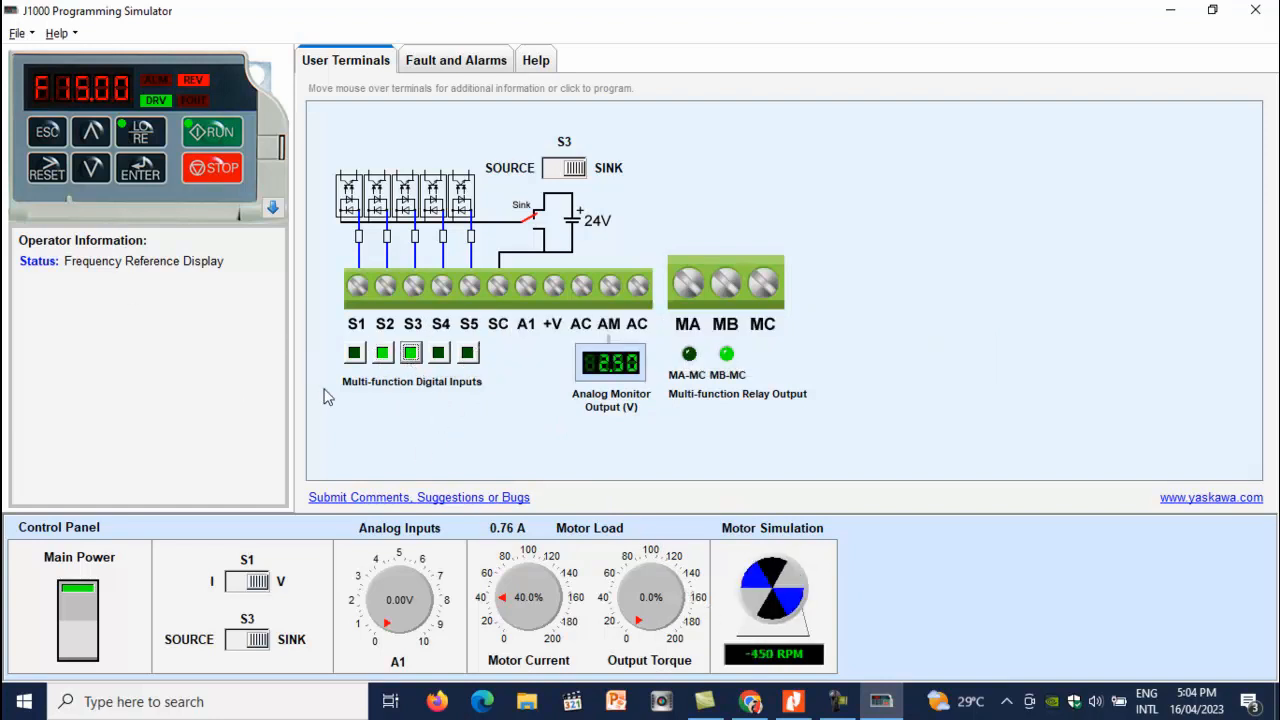
pyautogui.click(411, 357)
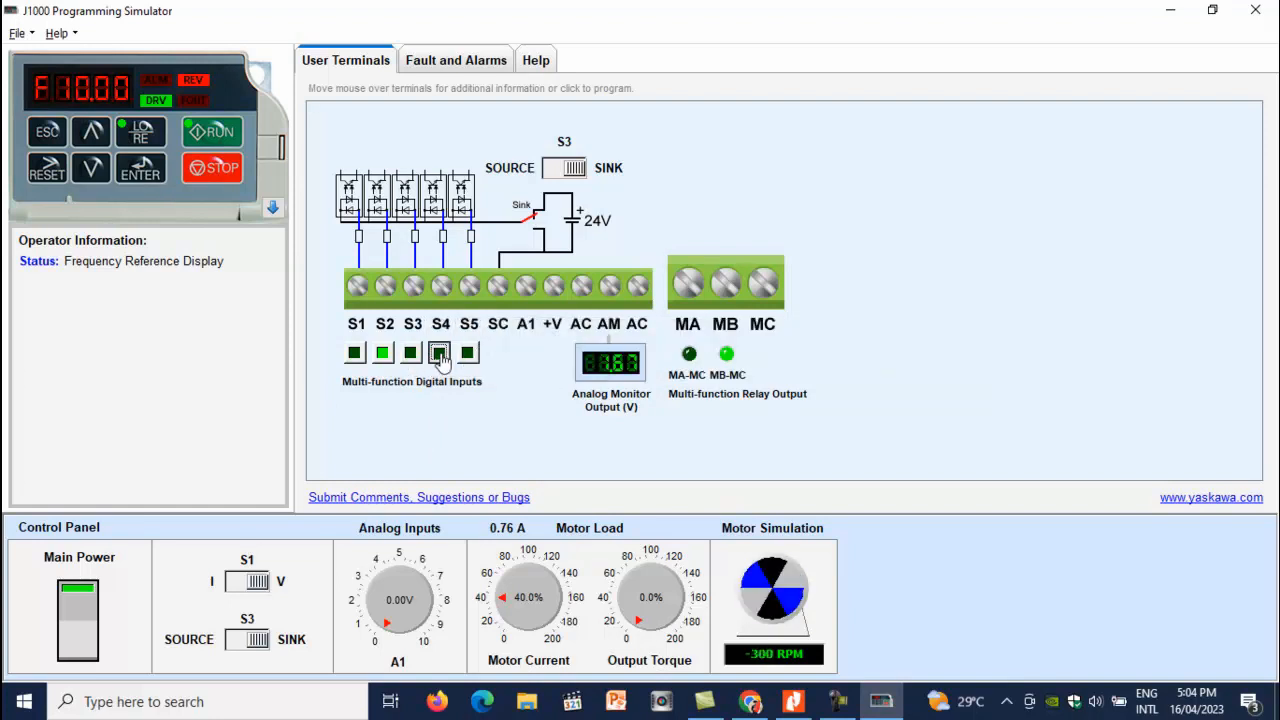
pyautogui.click(439, 357)
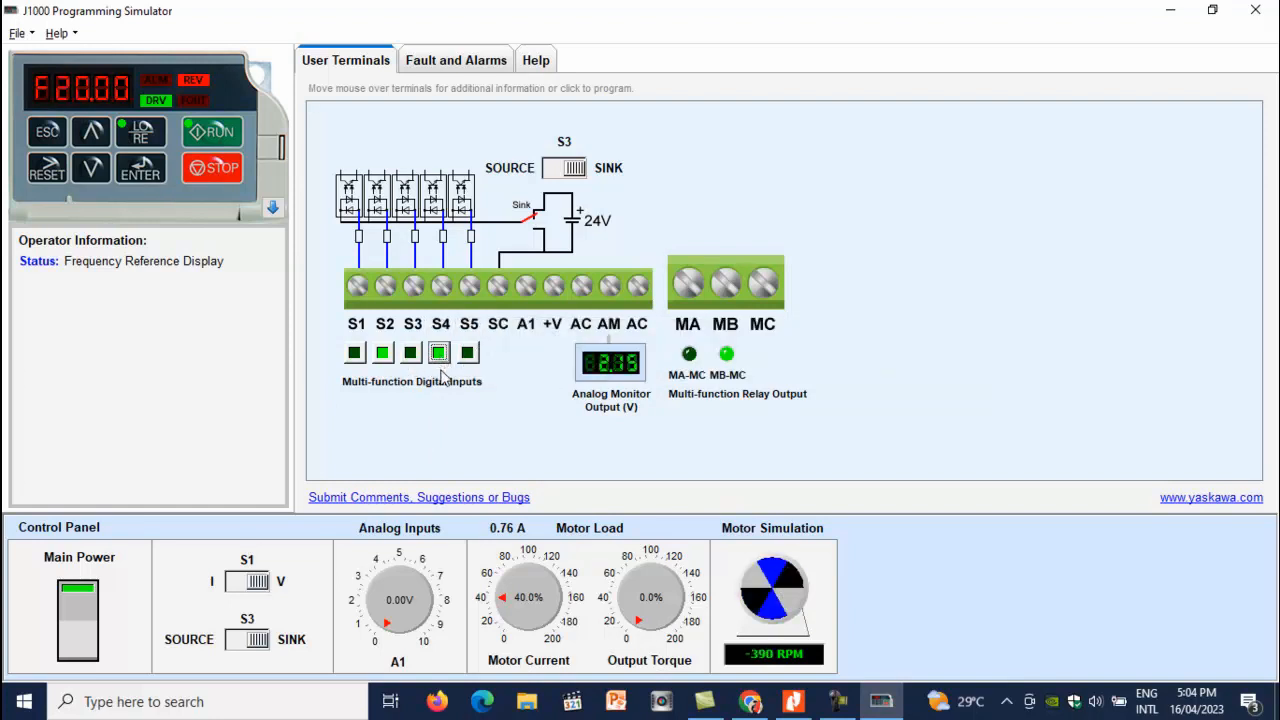
pyautogui.click(411, 355)
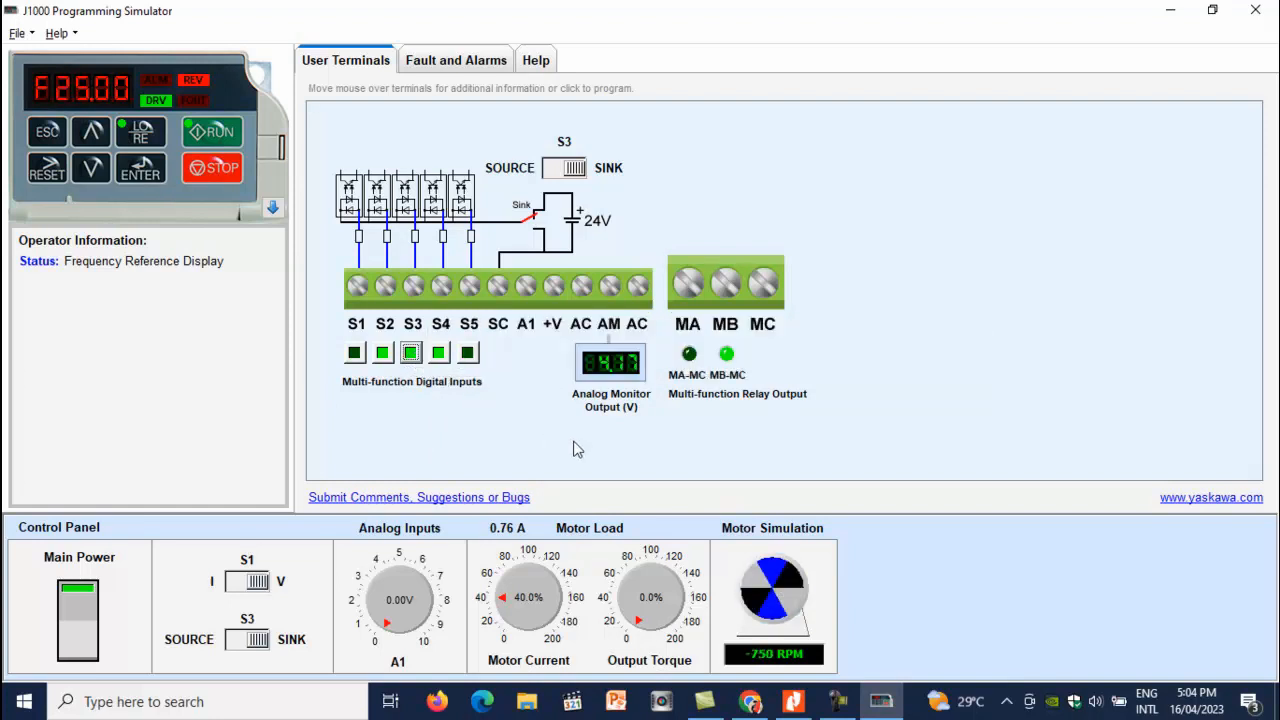
# In reverse, test S5 alone, with S3, with S4, and with both, and stop the motor by switching off S2
pyautogui.click(439, 354)
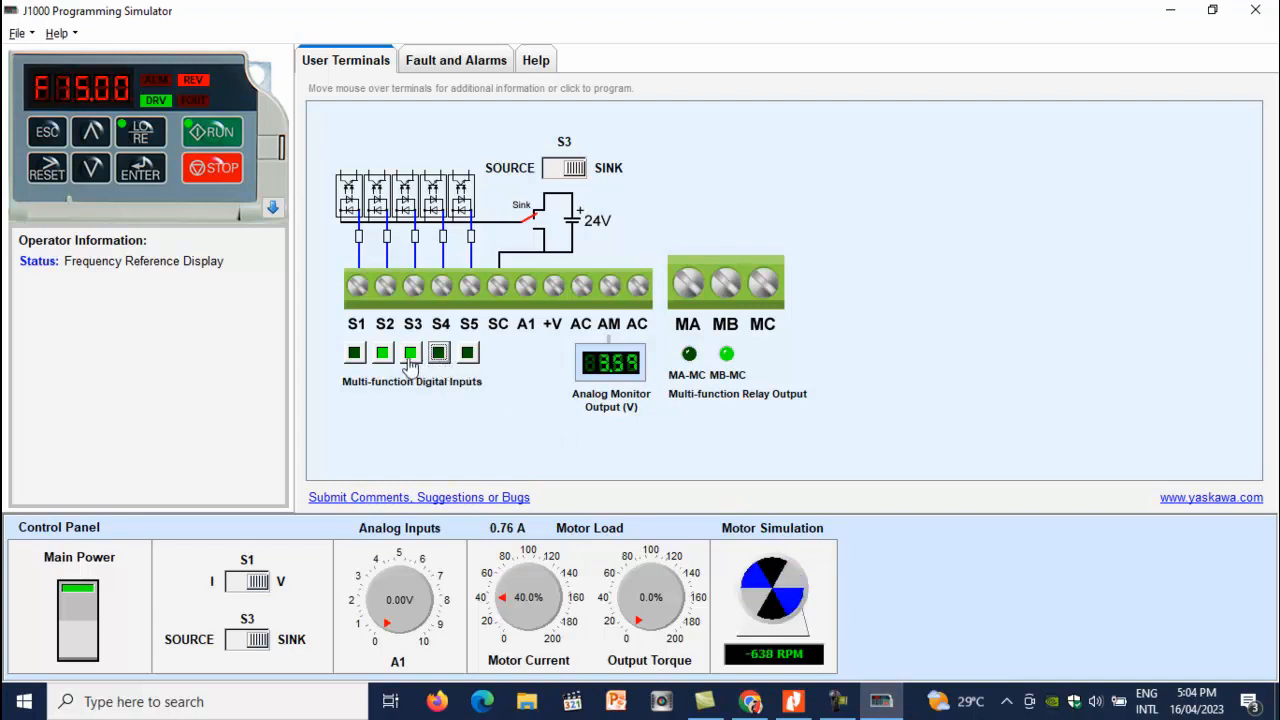
pyautogui.click(411, 354)
pyautogui.click(468, 355)
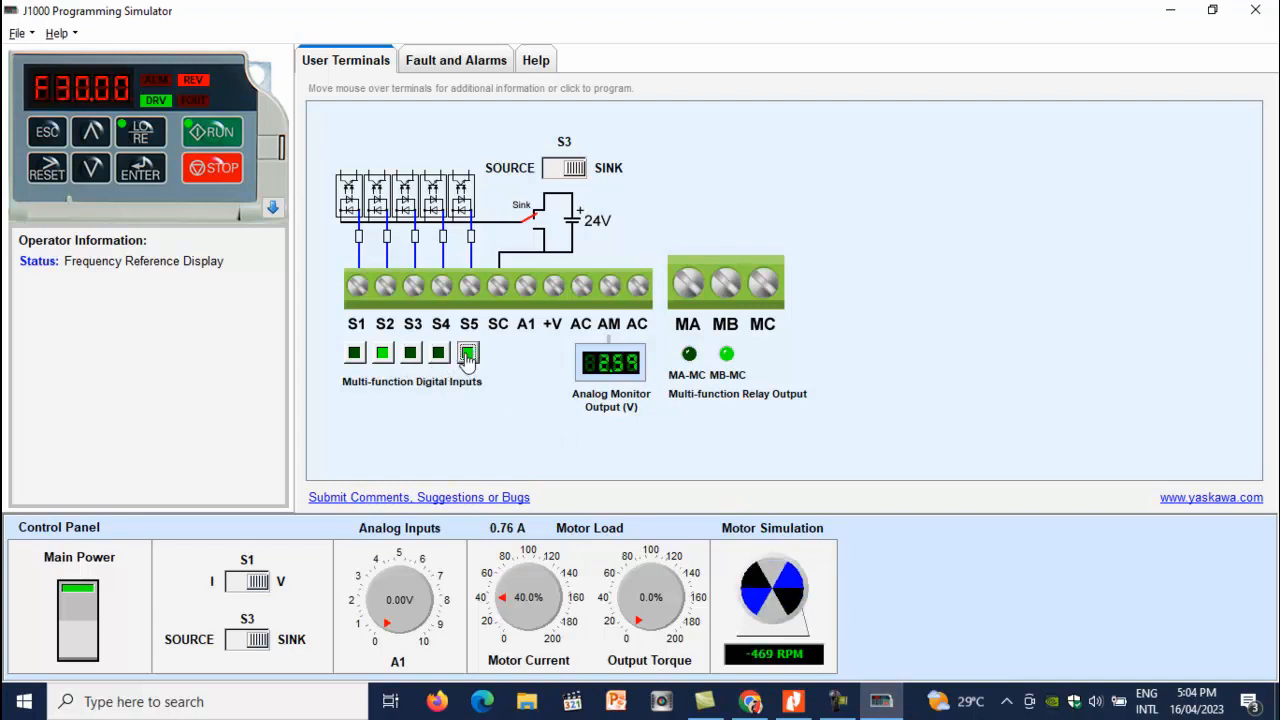
pyautogui.click(411, 356)
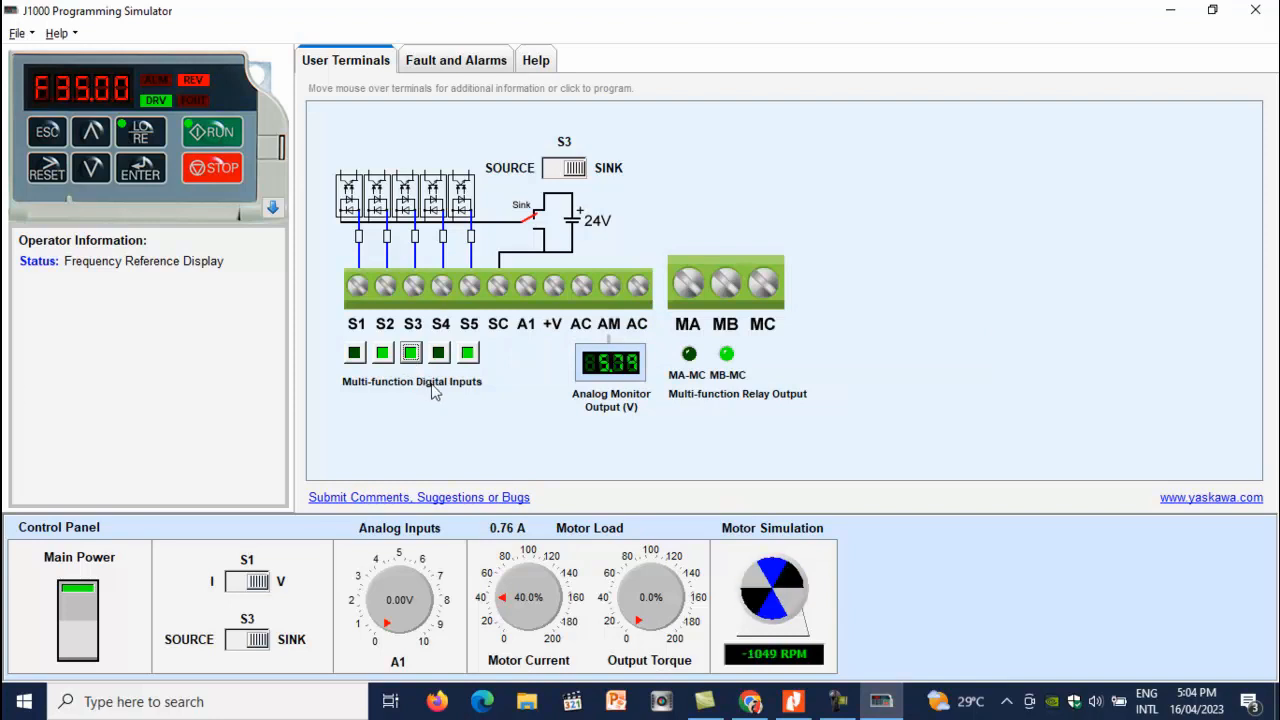
pyautogui.click(411, 354)
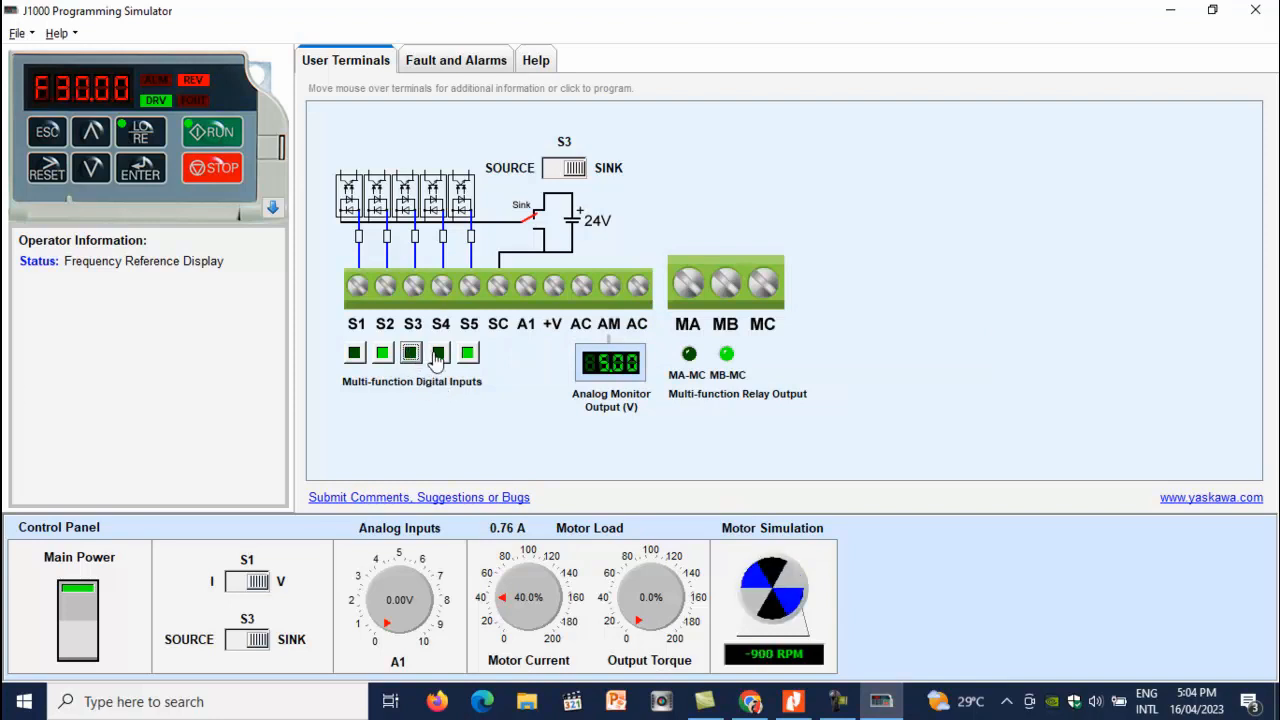
pyautogui.click(439, 353)
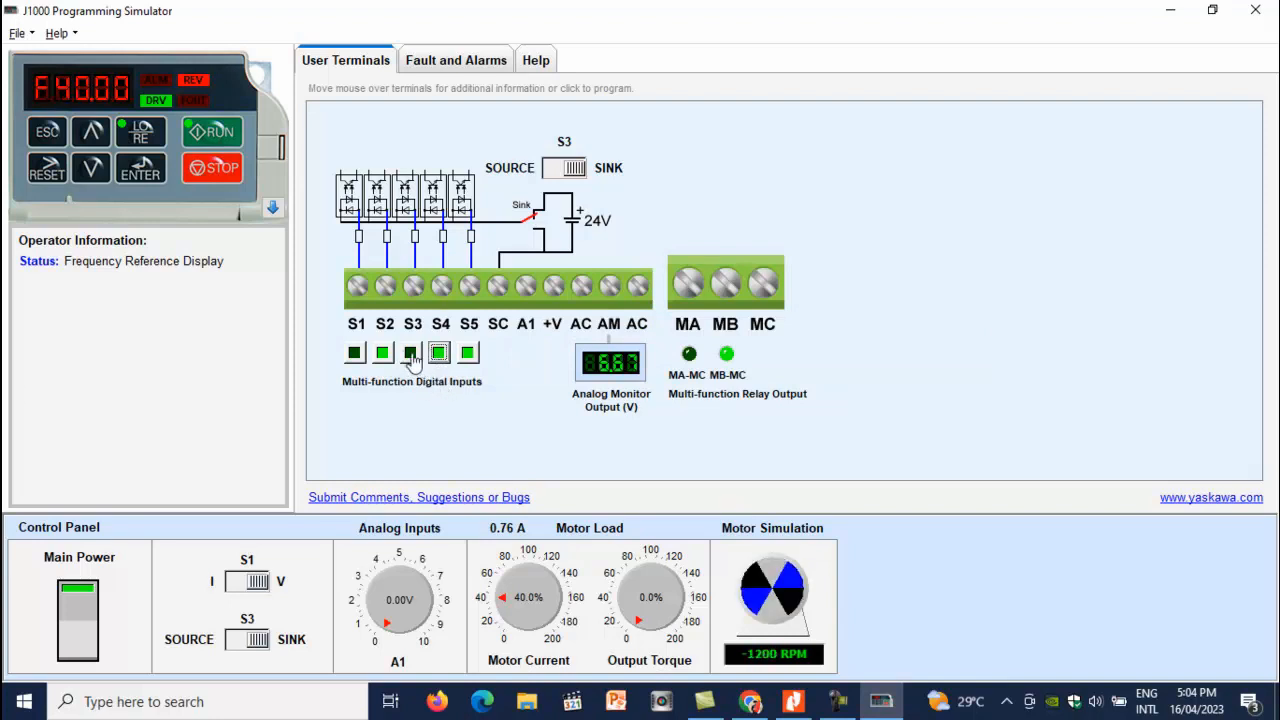
pyautogui.click(413, 357)
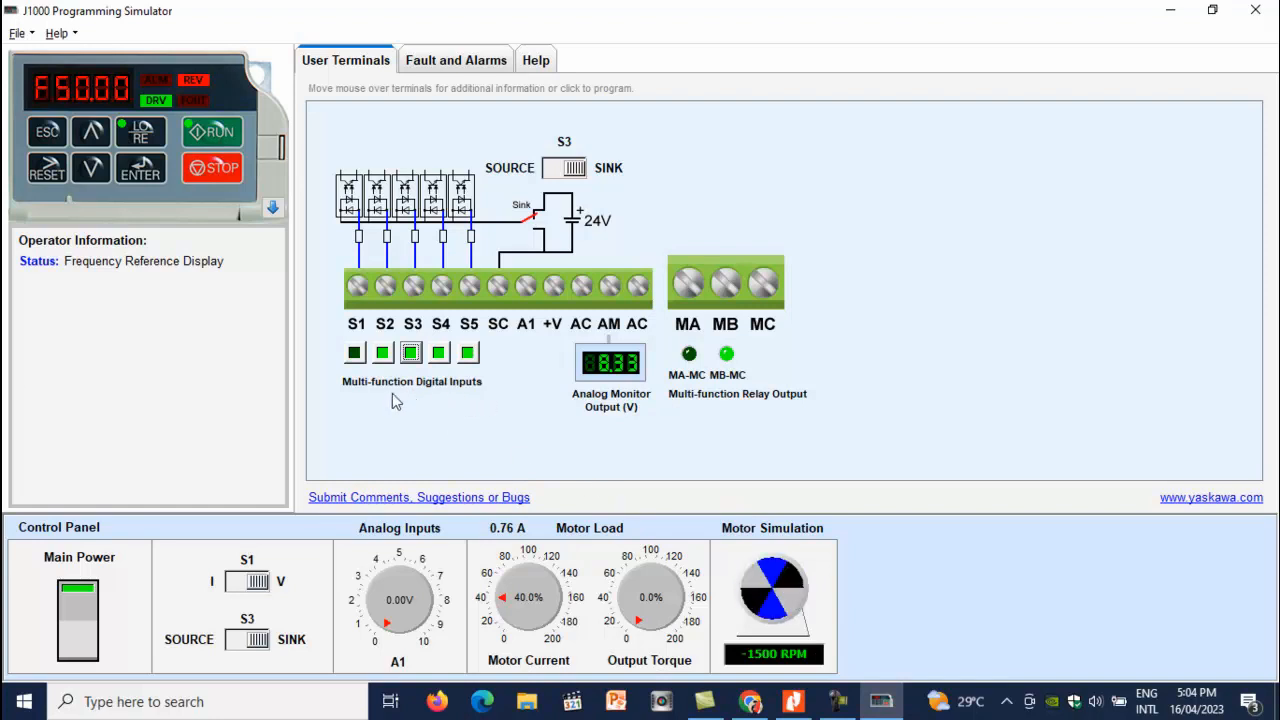
pyautogui.click(384, 358)
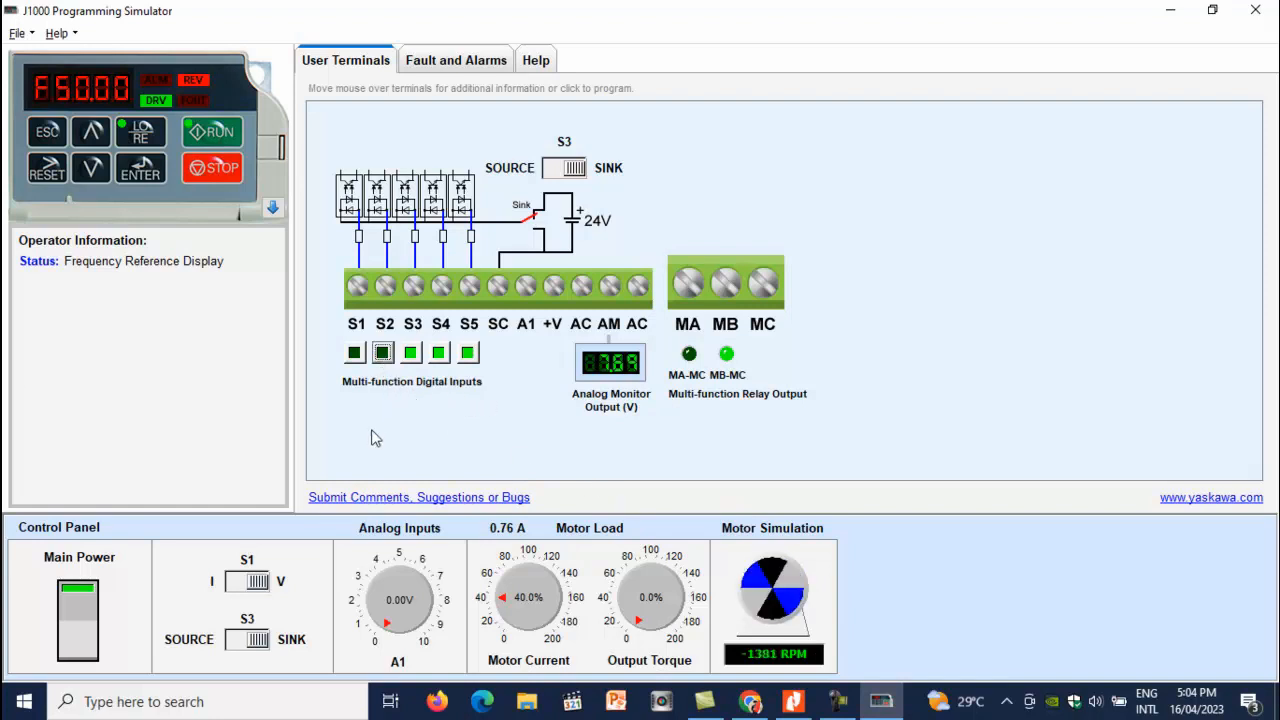